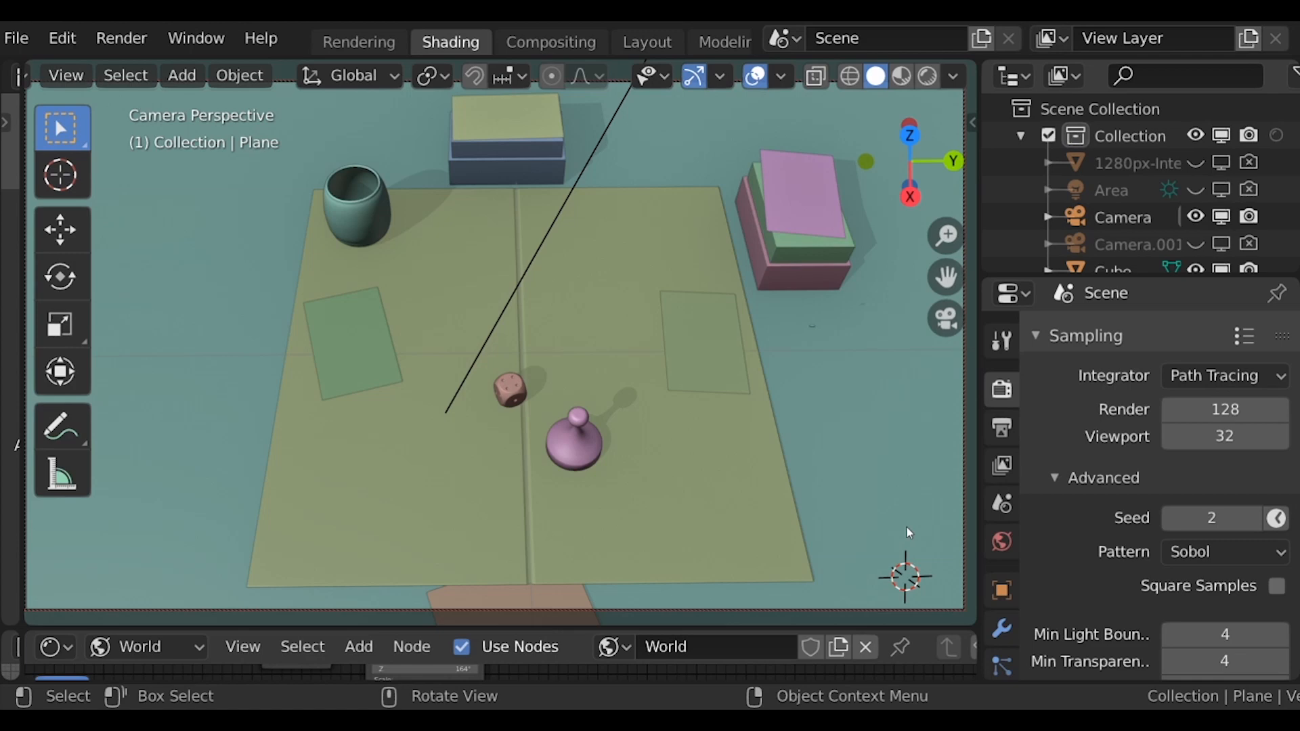
Check the installed Blender version on the splash screen, and close it again
scroll(27, 39, "up", 1)
scroll(30, 45, "up", 1)
left_click(24, 39)
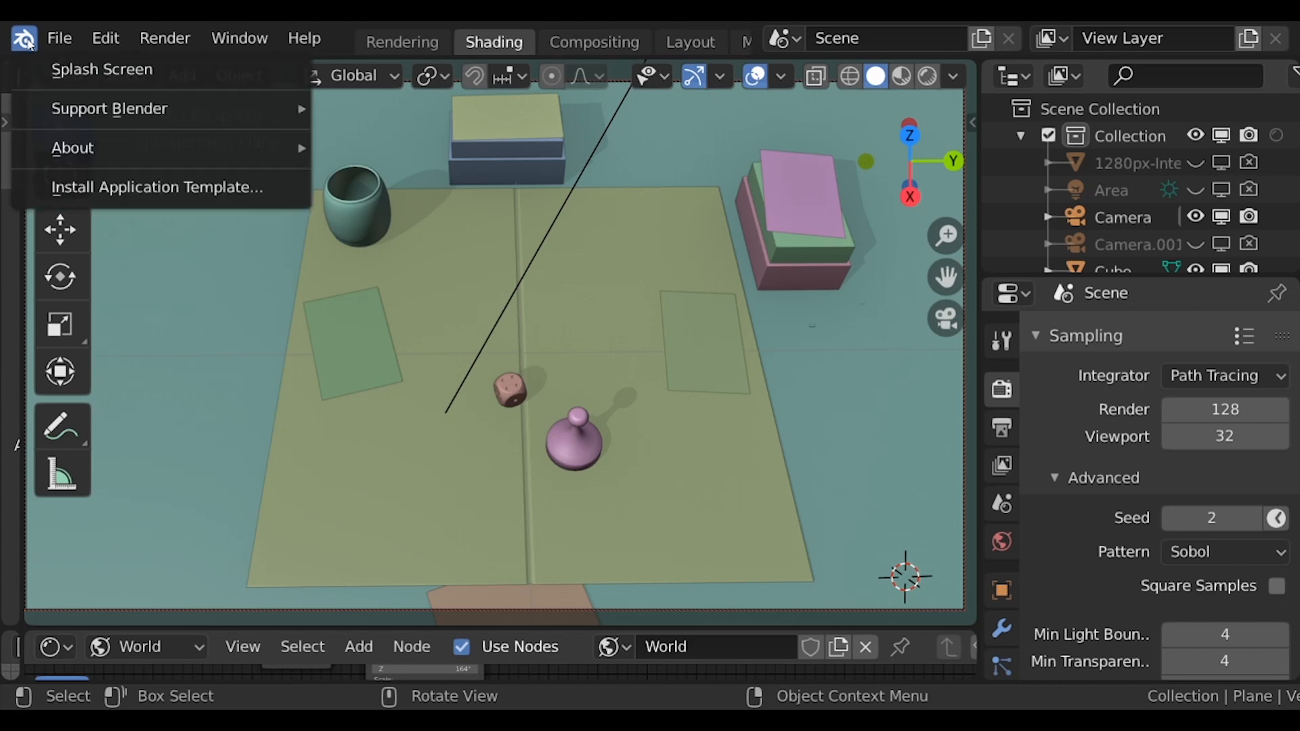
left_click(61, 63)
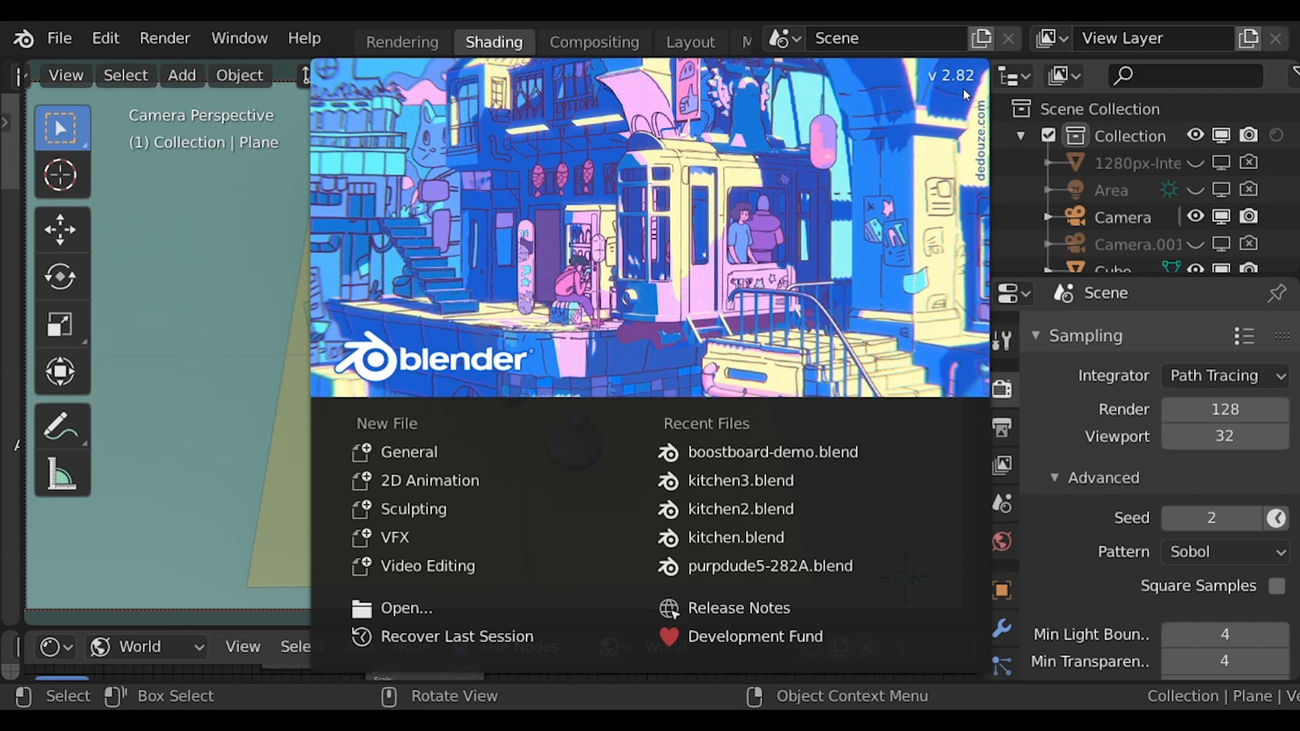
left_click(275, 329)
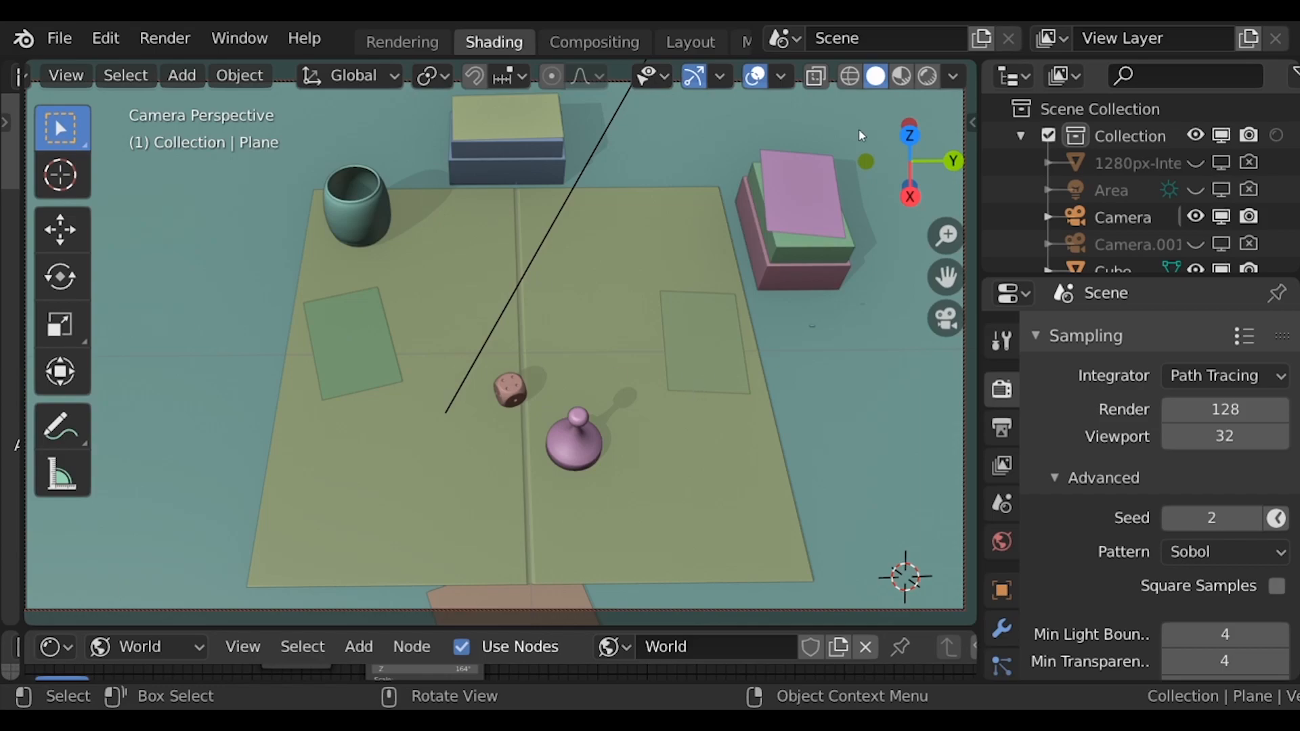
Display the board game scene in rendered shading from a lower camera angle and set the render samples to 32
left_click(927, 78)
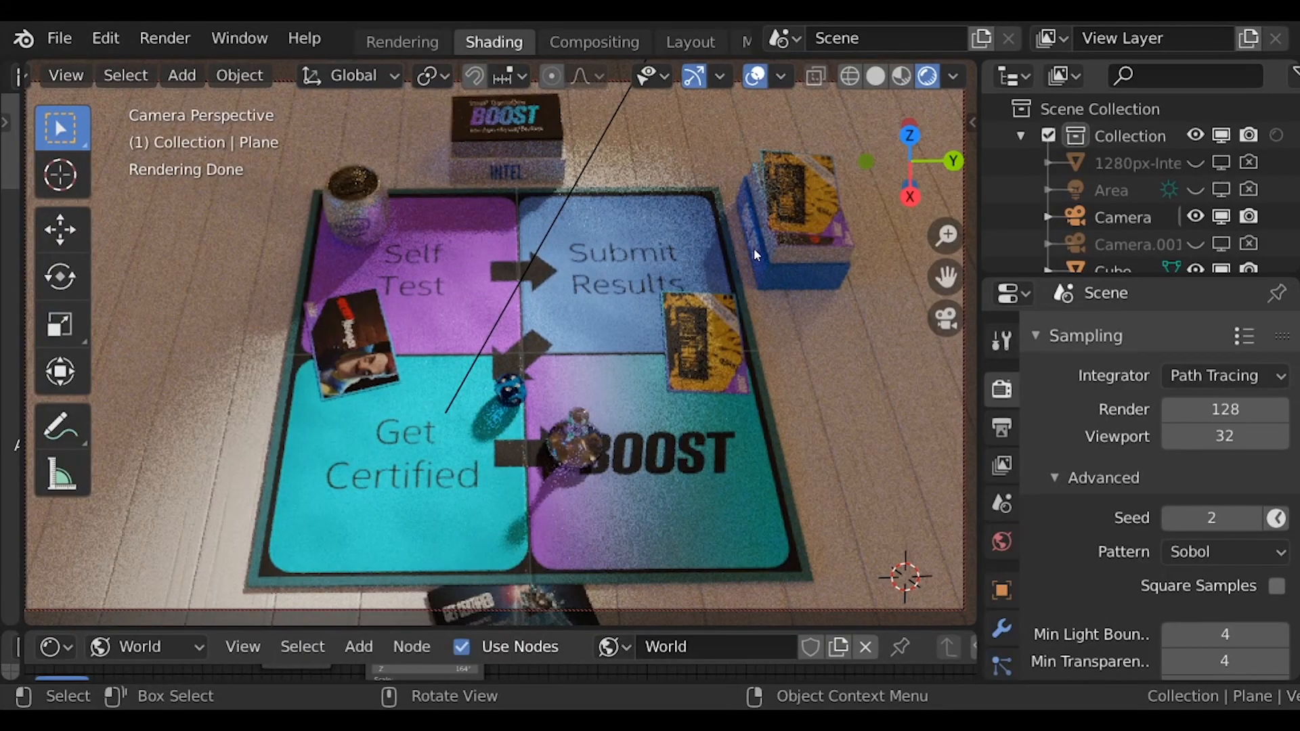
middle_click_drag(642, 295, 630, 263)
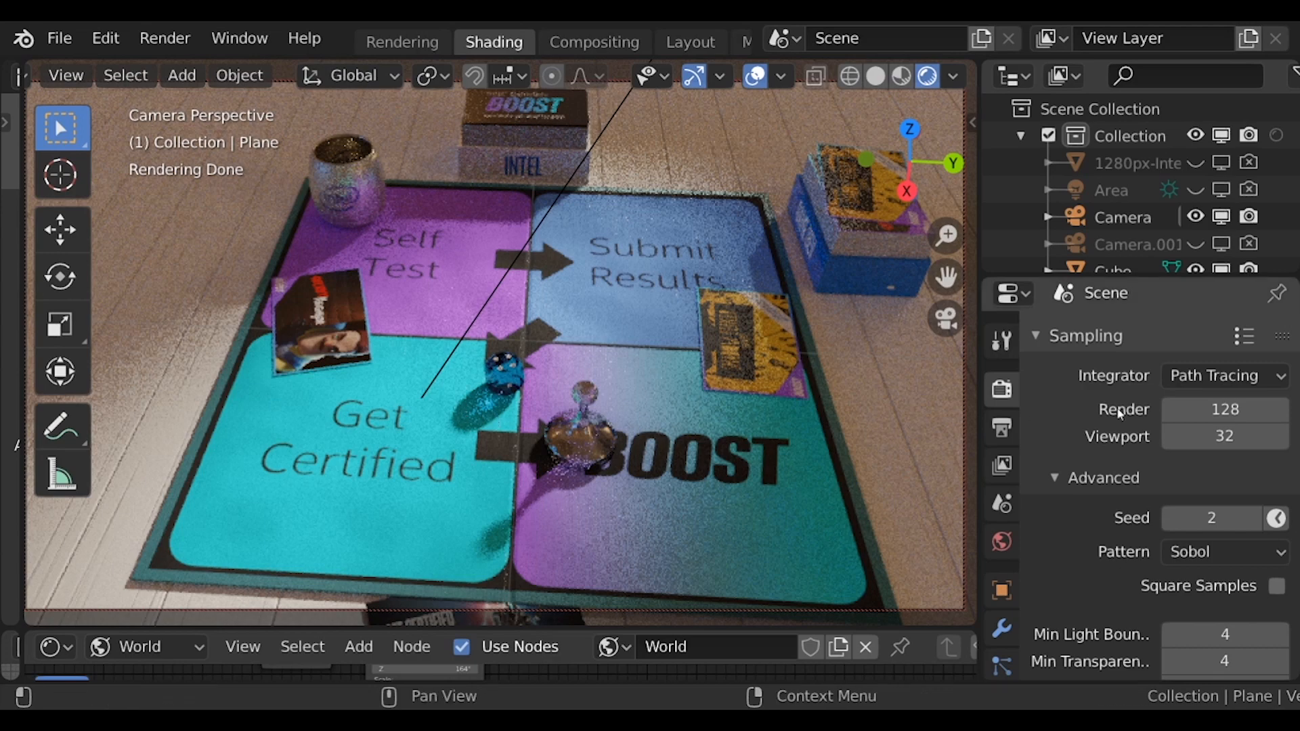
left_click(1163, 409)
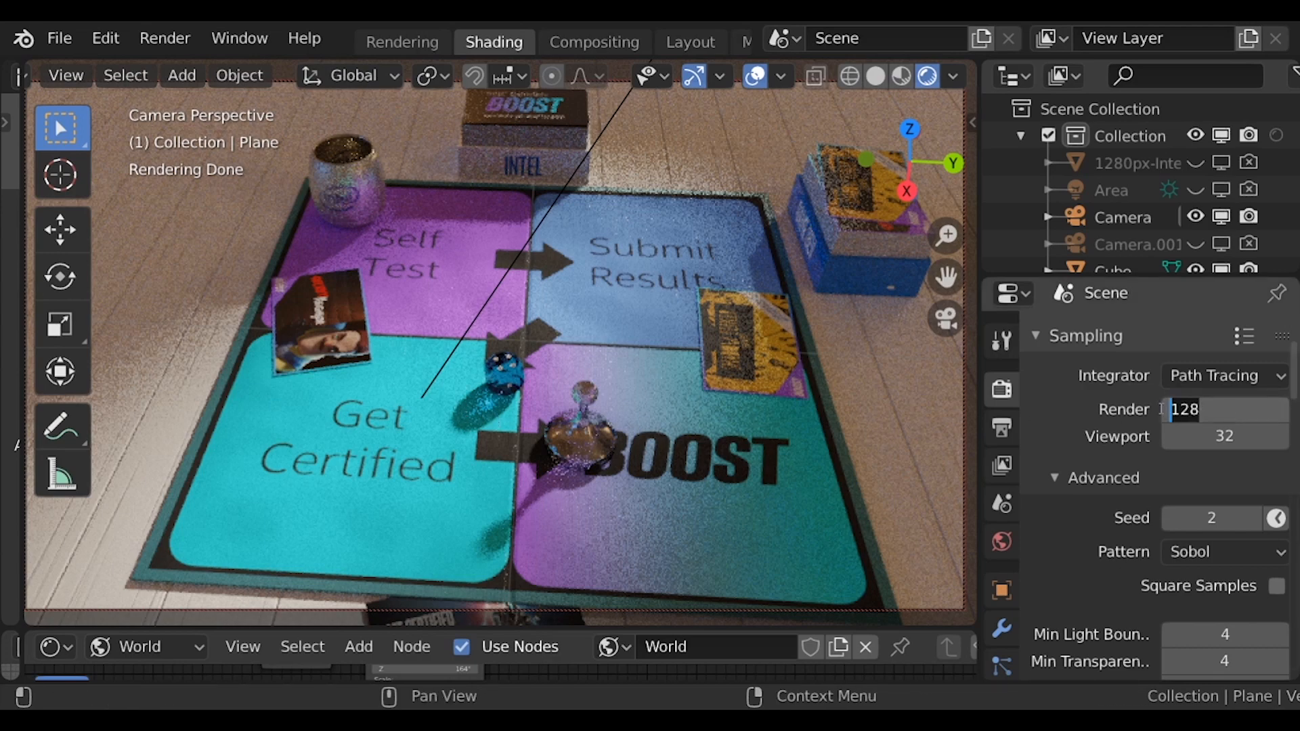
type("32")
key("Return")
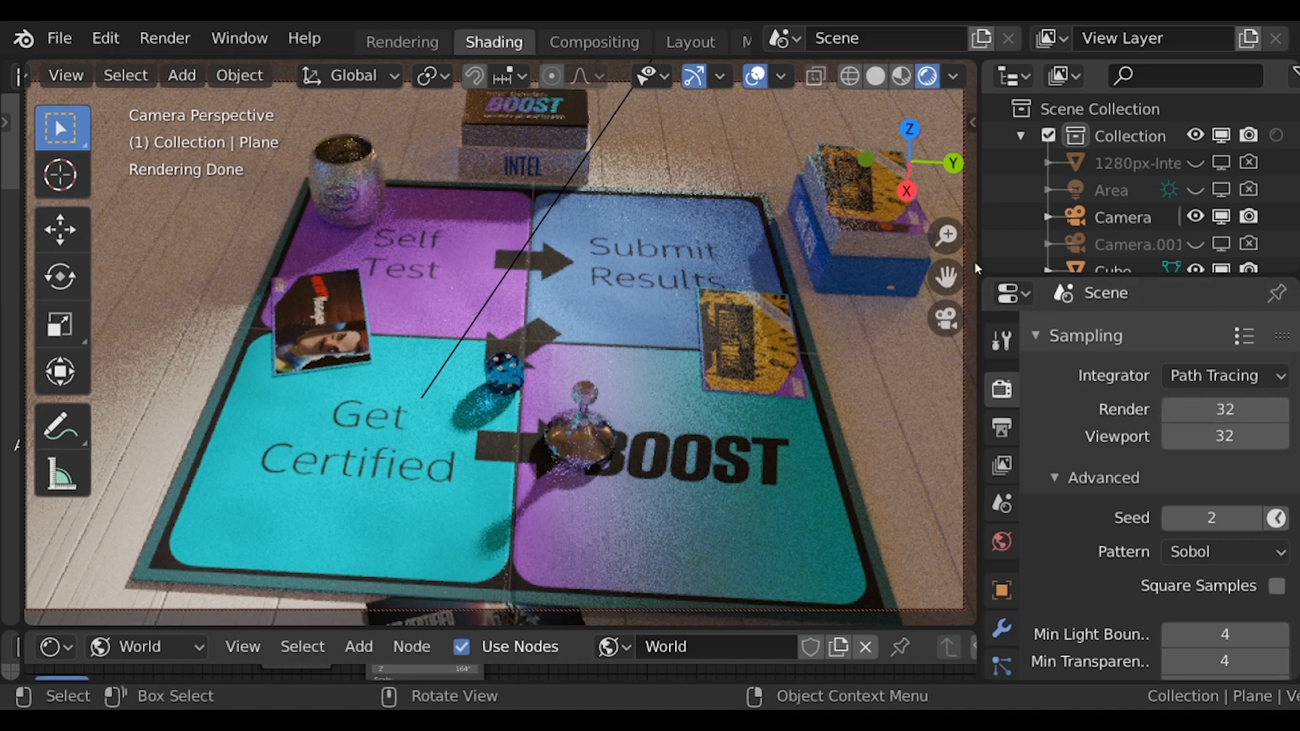
Enable the Denoising Data pass for the view layer and add a Denoise node below the Composite node in the compositor
left_click(592, 45)
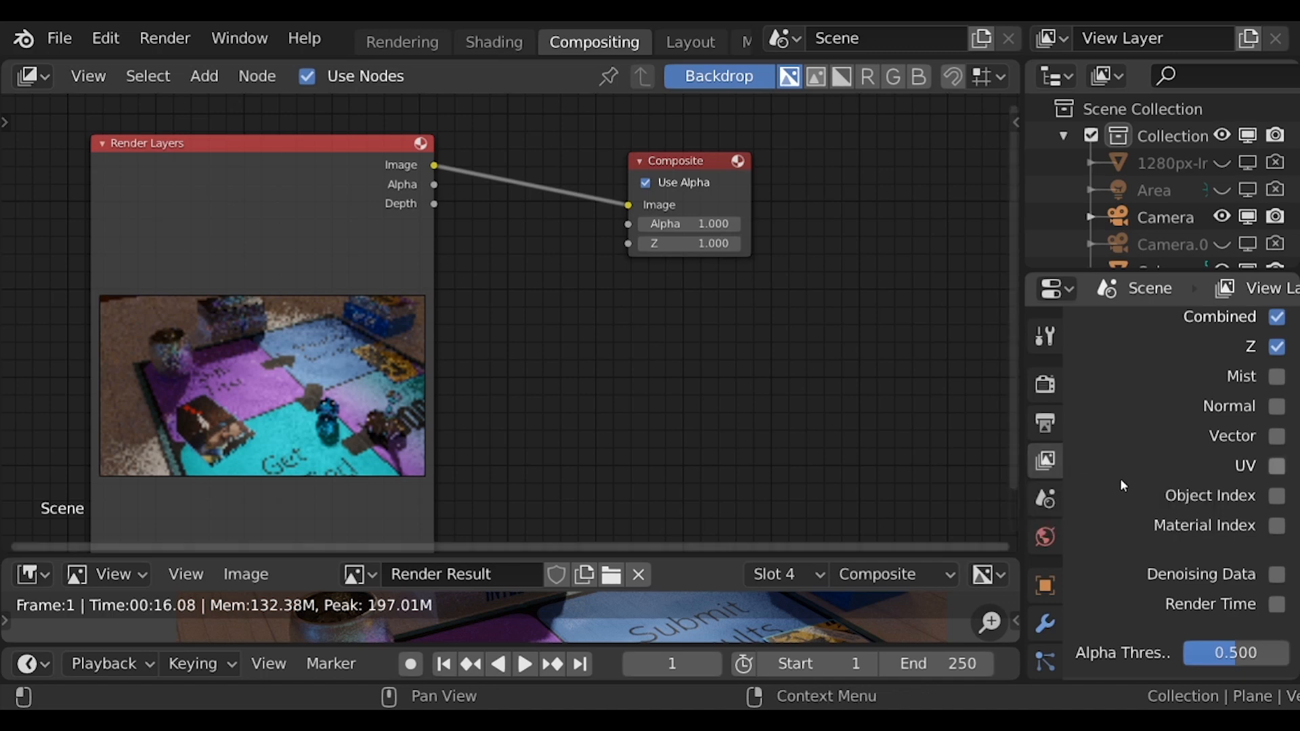
left_click(1280, 578)
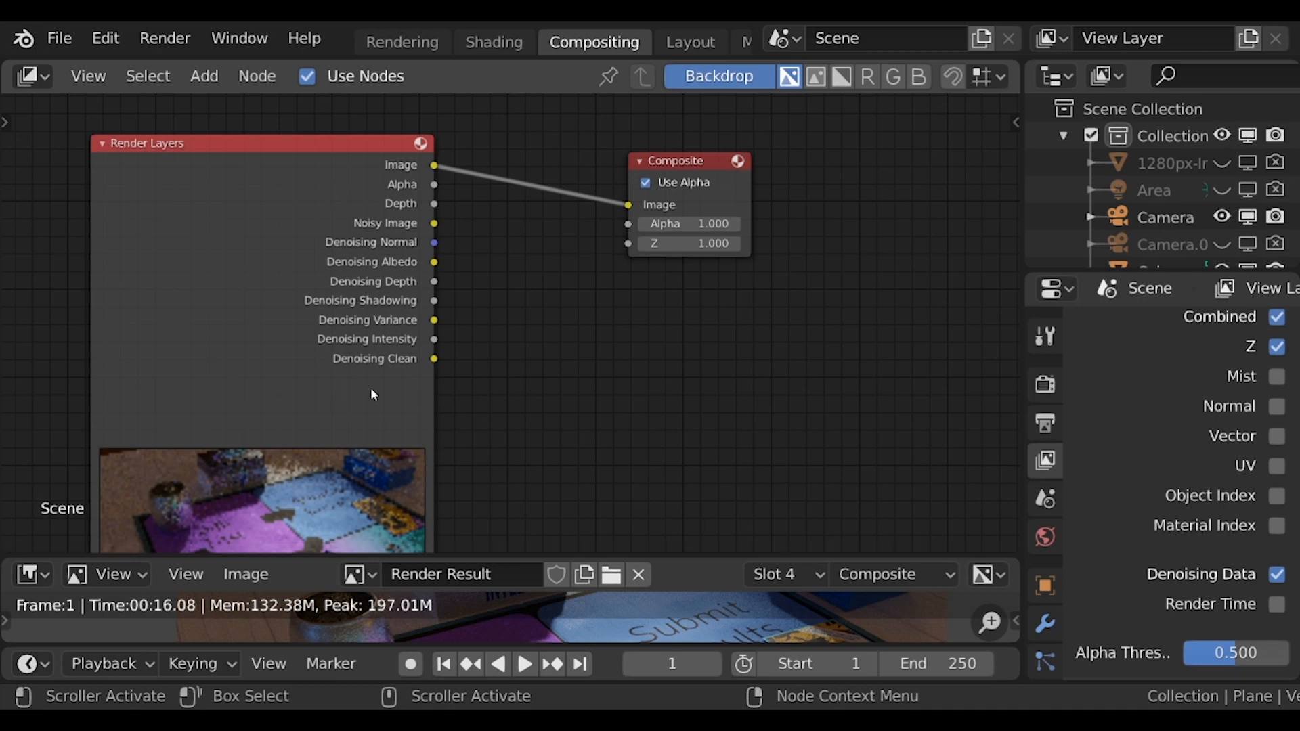
left_click(205, 84)
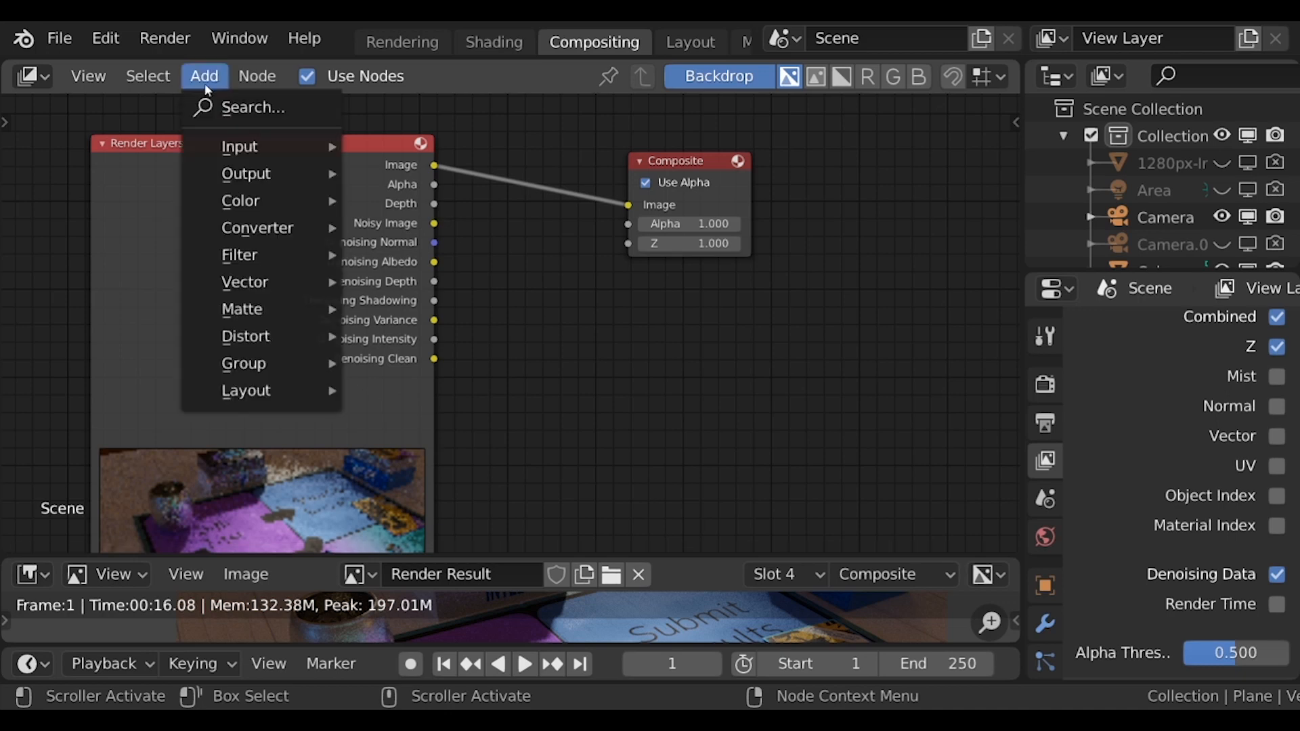
left_click(237, 108)
type("deno")
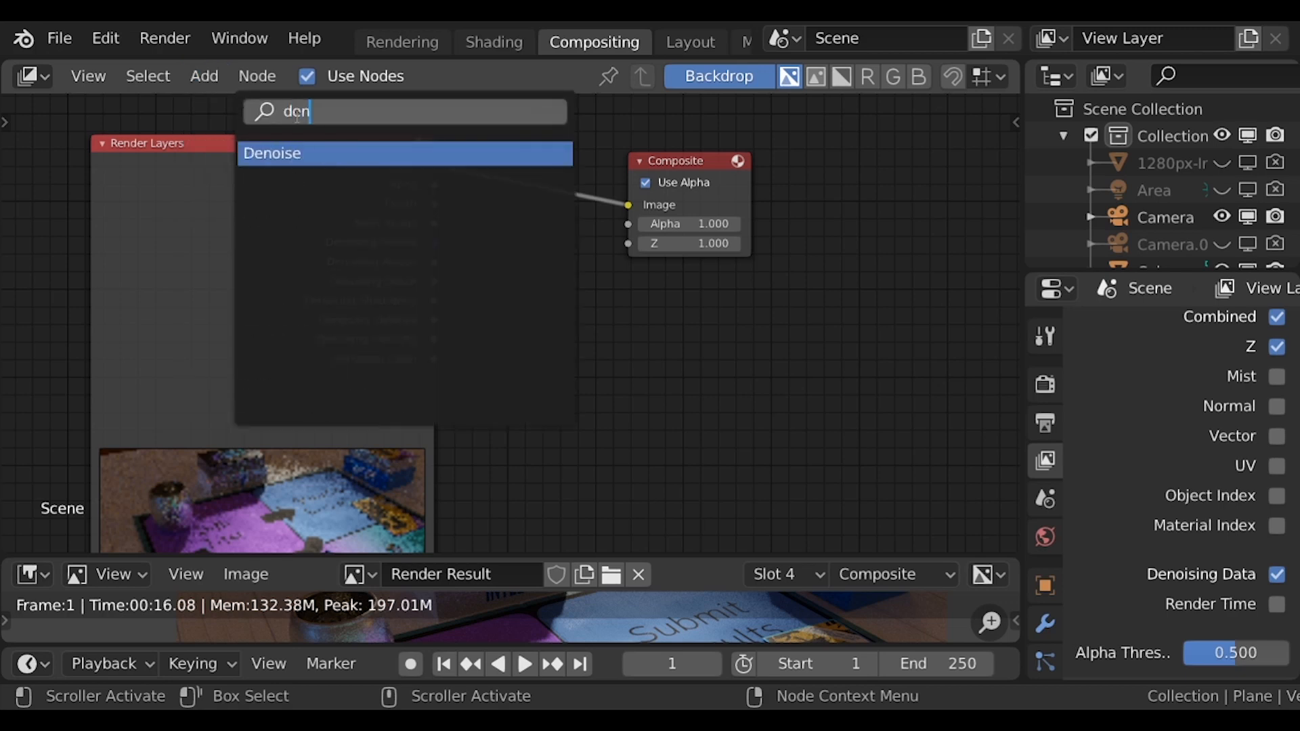
left_click(340, 155)
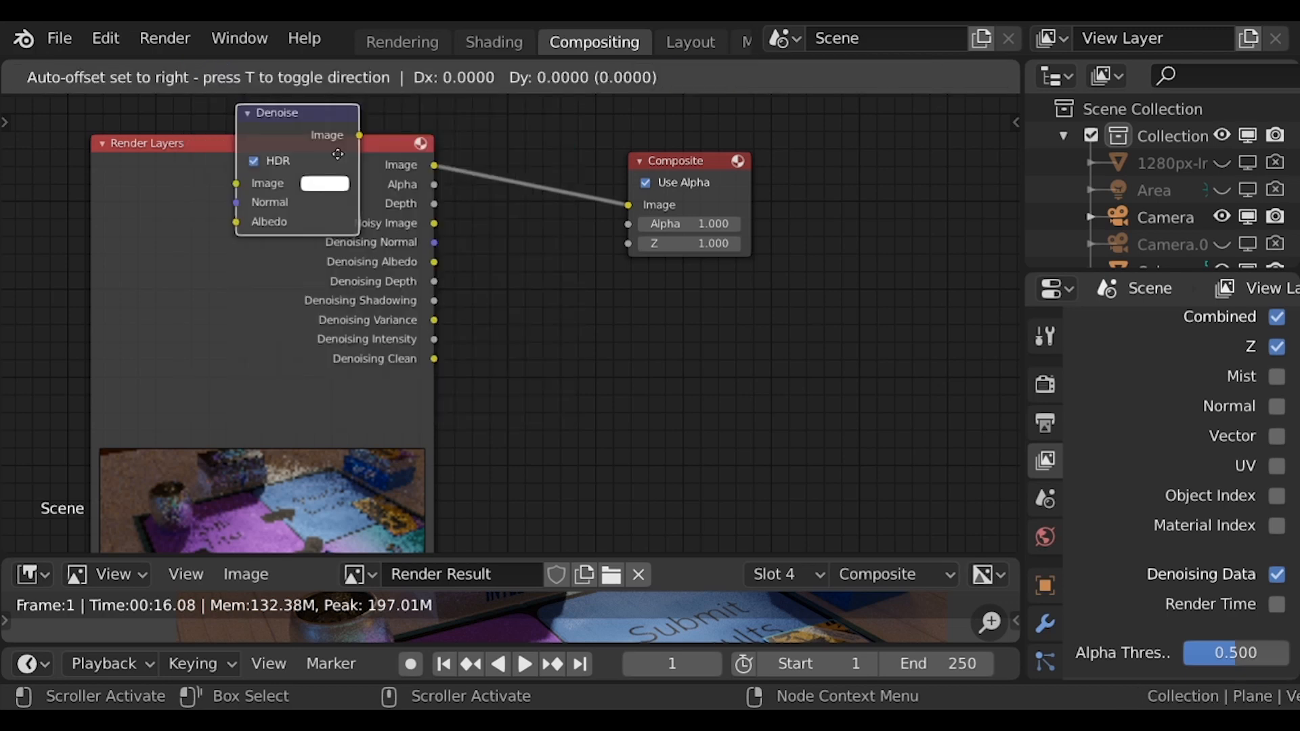
left_click(730, 415)
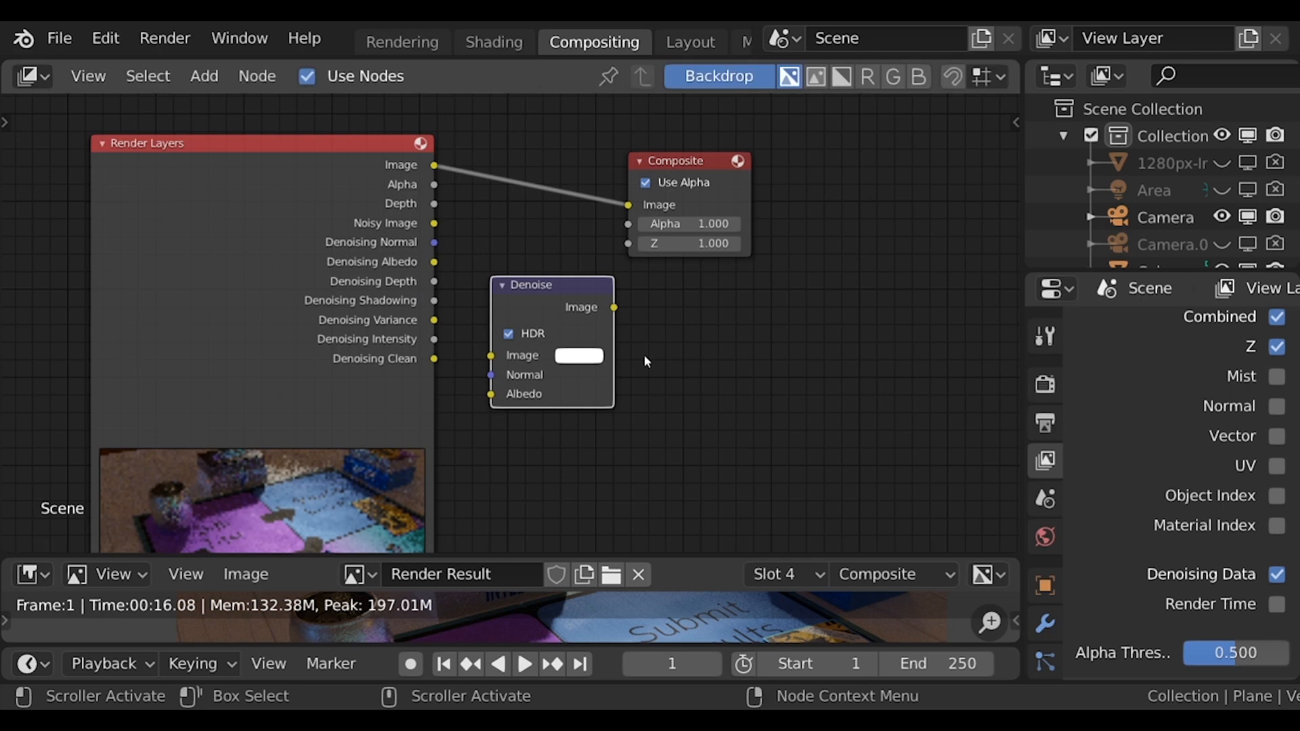
Link the Render Layers Image, Denoising Normal and Denoising Albedo outputs to the Denoise node's Image, Normal and Albedo inputs, and space out the nodes
left_click(435, 166)
left_click_drag(435, 167, 497, 364)
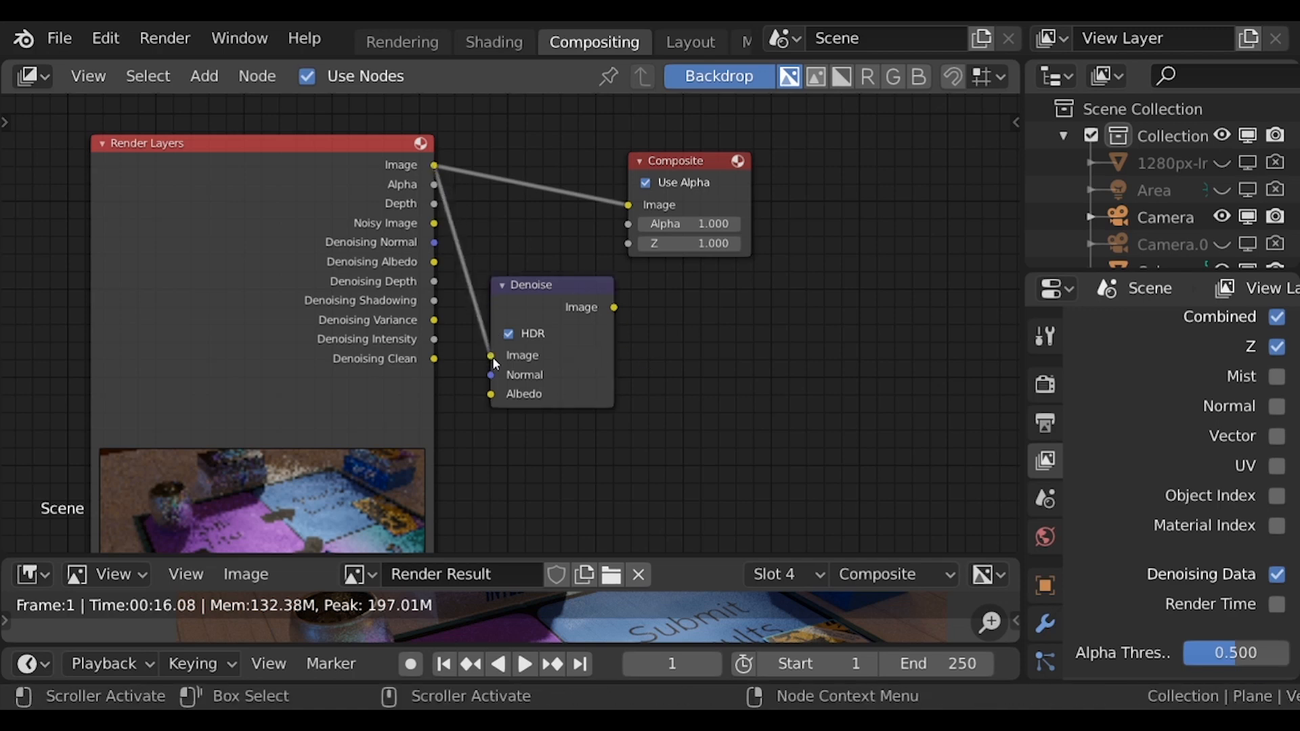
left_click(437, 252)
left_click_drag(435, 244, 492, 376)
left_click_drag(436, 263, 492, 394)
left_click_drag(560, 288, 561, 258)
left_click_drag(683, 166, 704, 124)
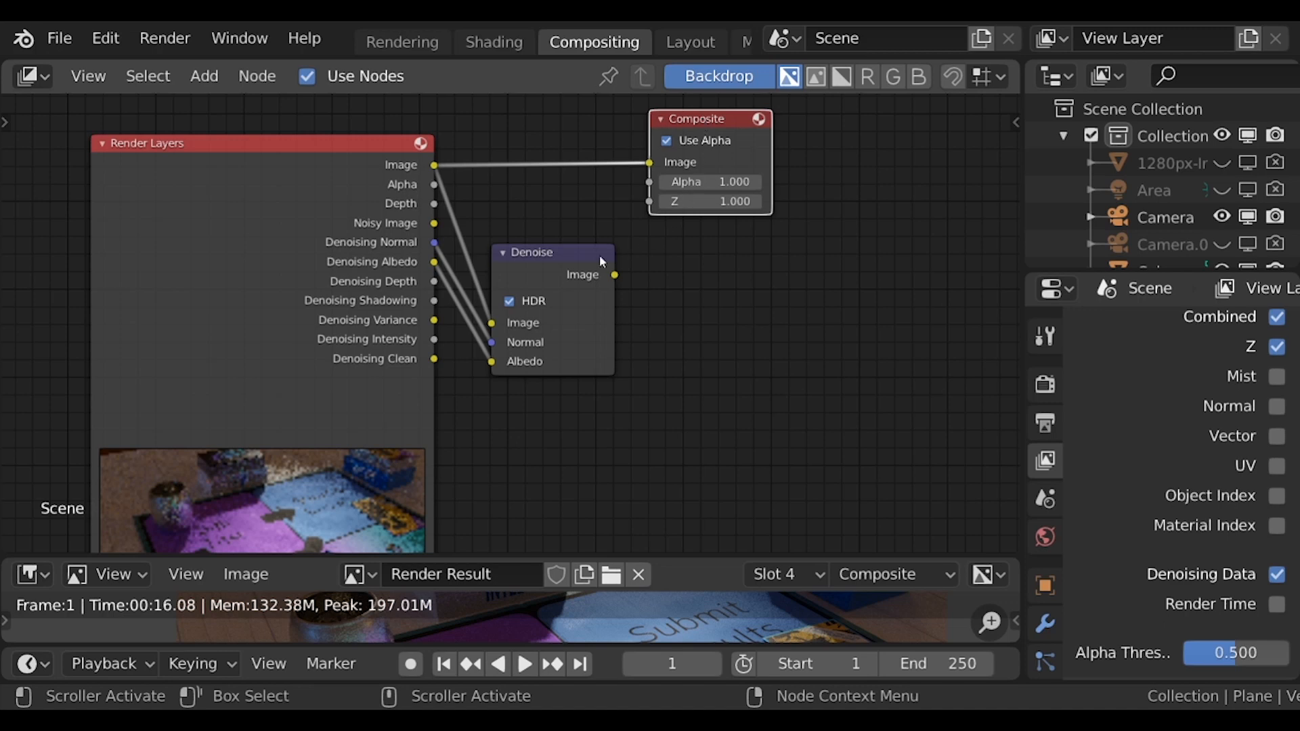
left_click_drag(616, 276, 644, 301)
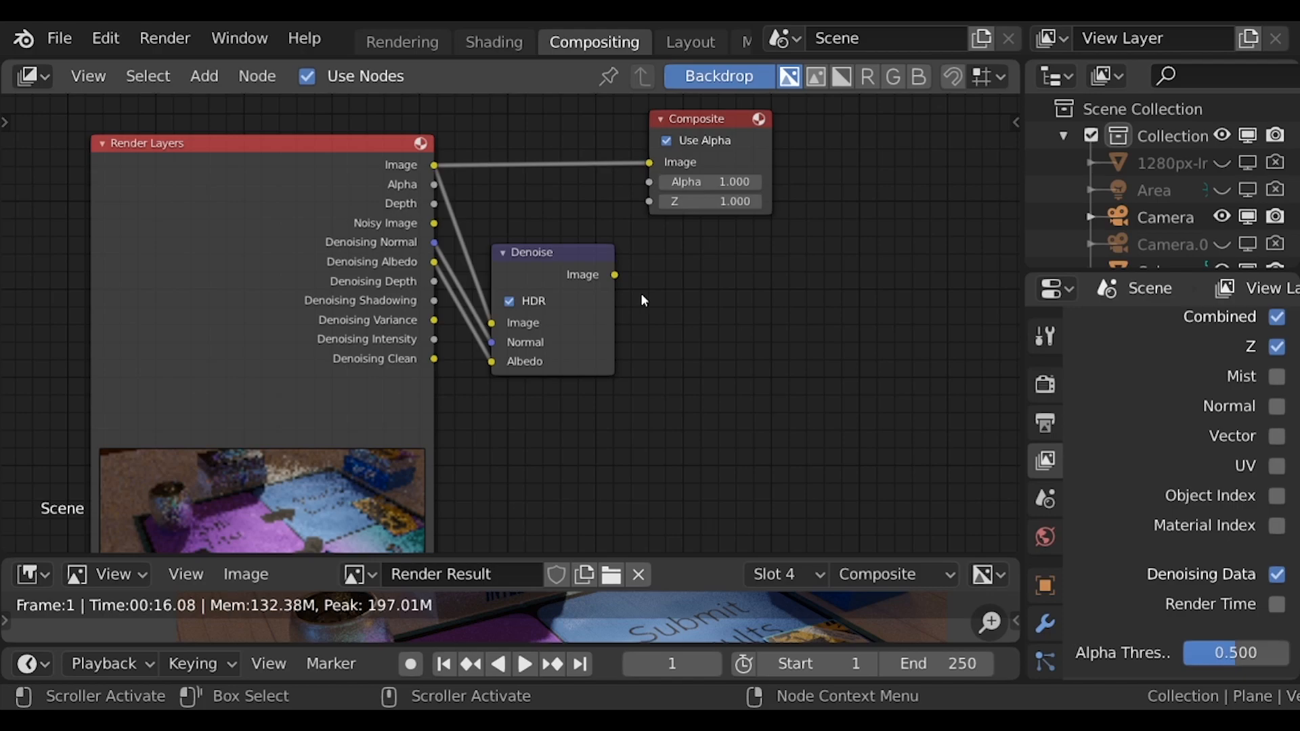
Move the camera closer to the die and glass pawn, and render the image while showing the compositor
left_click(500, 45)
scroll(620, 318, "up", 3)
mouse_move(621, 317)
middle_mouse_down()
mouse_move(594, 285)
mouse_move(573, 296)
mouse_move(591, 295)
mouse_move(592, 283)
middle_mouse_up()
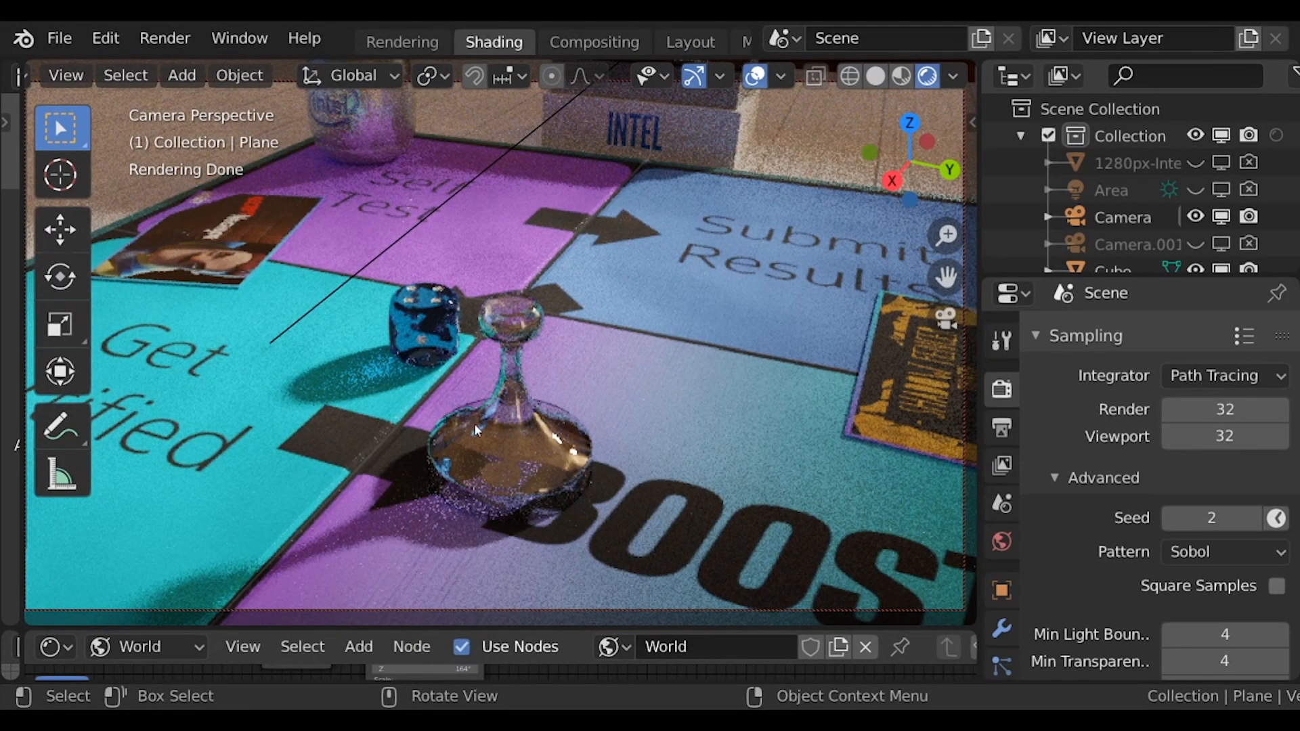
left_click(165, 39)
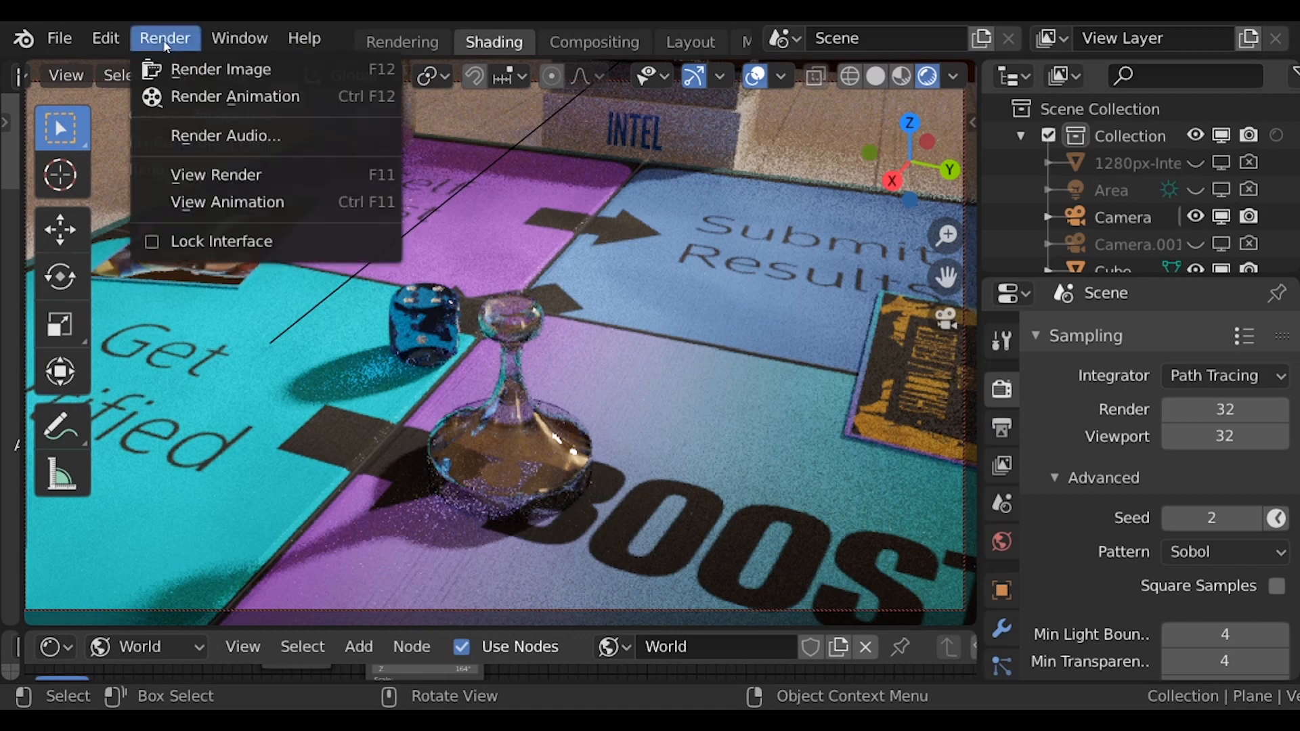
left_click(176, 68)
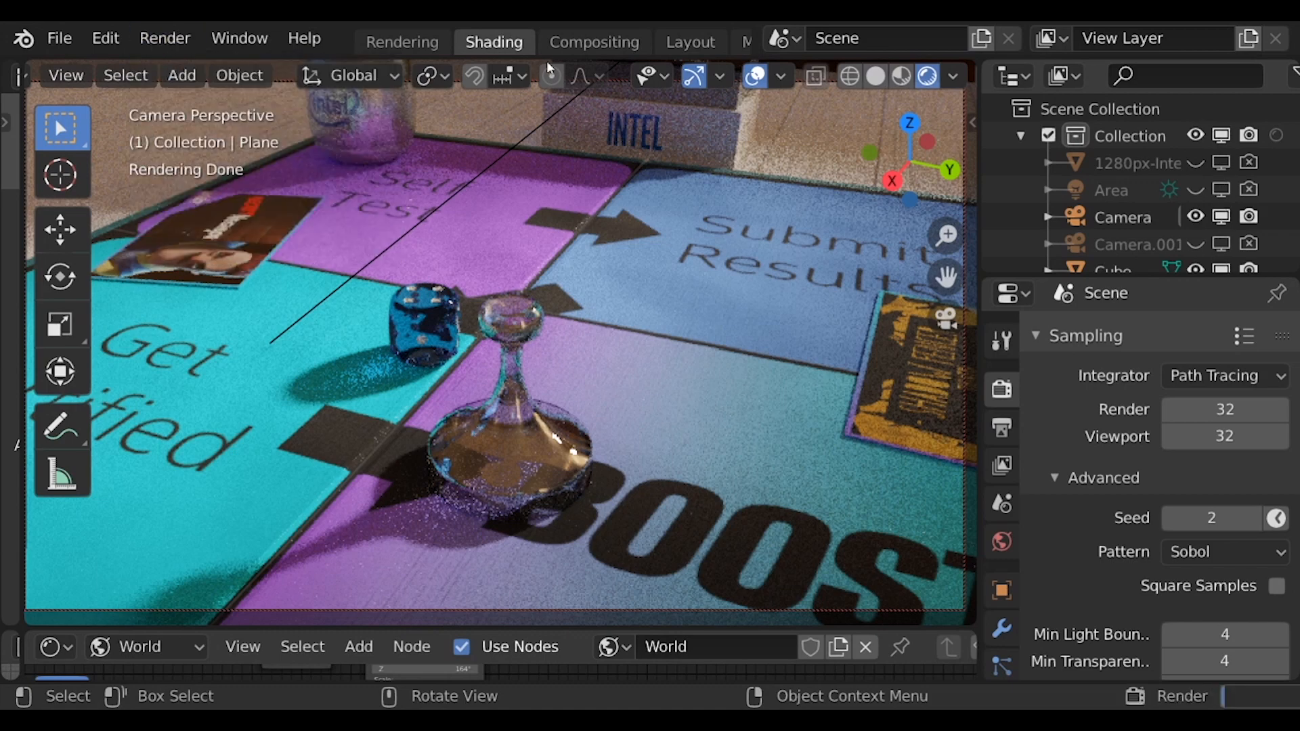
left_click(591, 42)
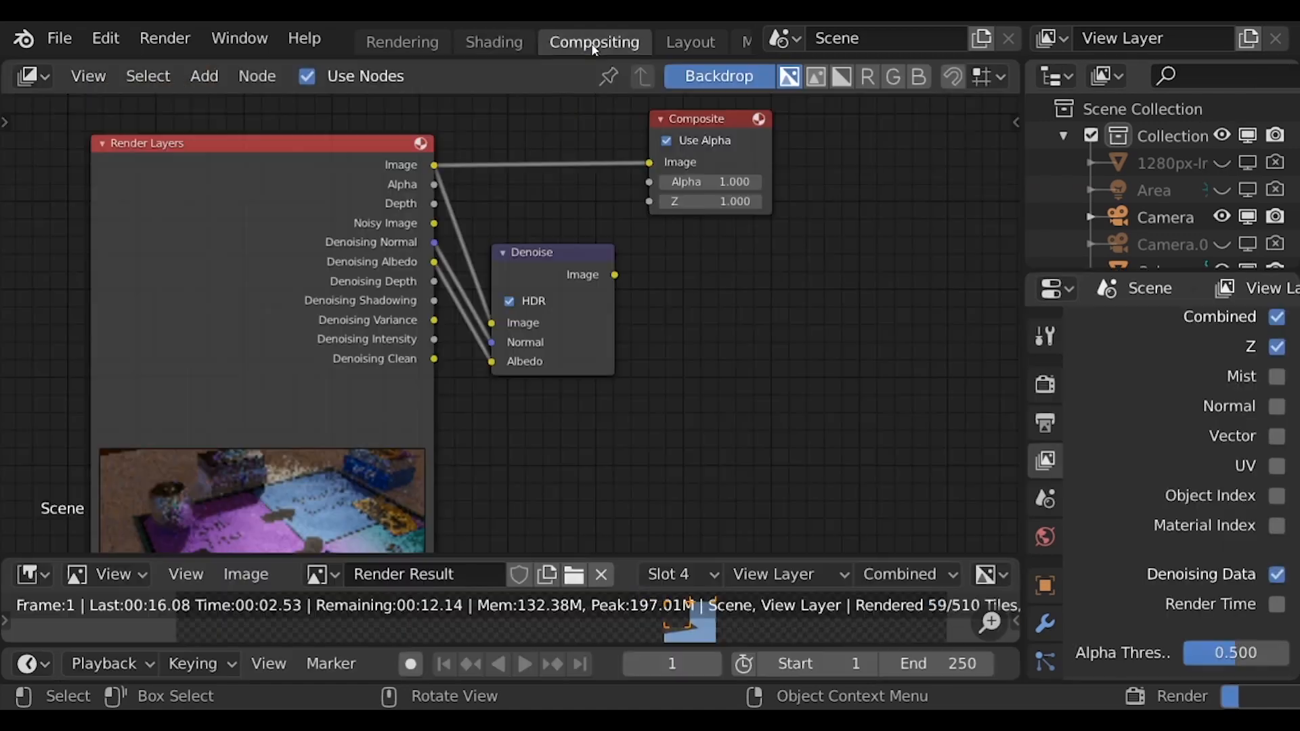
Enlarge the render result and examine the noise around the die, its shadow and the board's squares
left_click_drag(645, 549, 662, 205)
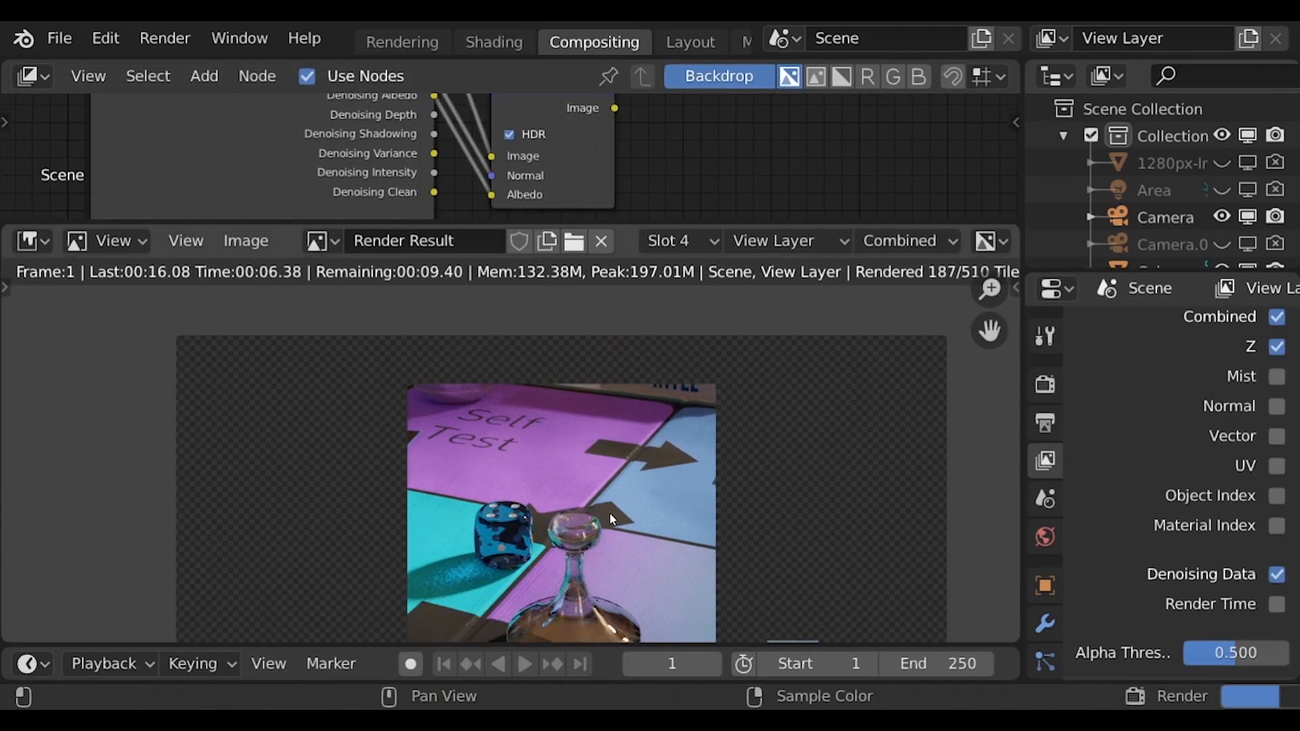
scroll(589, 516, "up", 2)
scroll(586, 518, "down", 2)
scroll(586, 518, "up", 3)
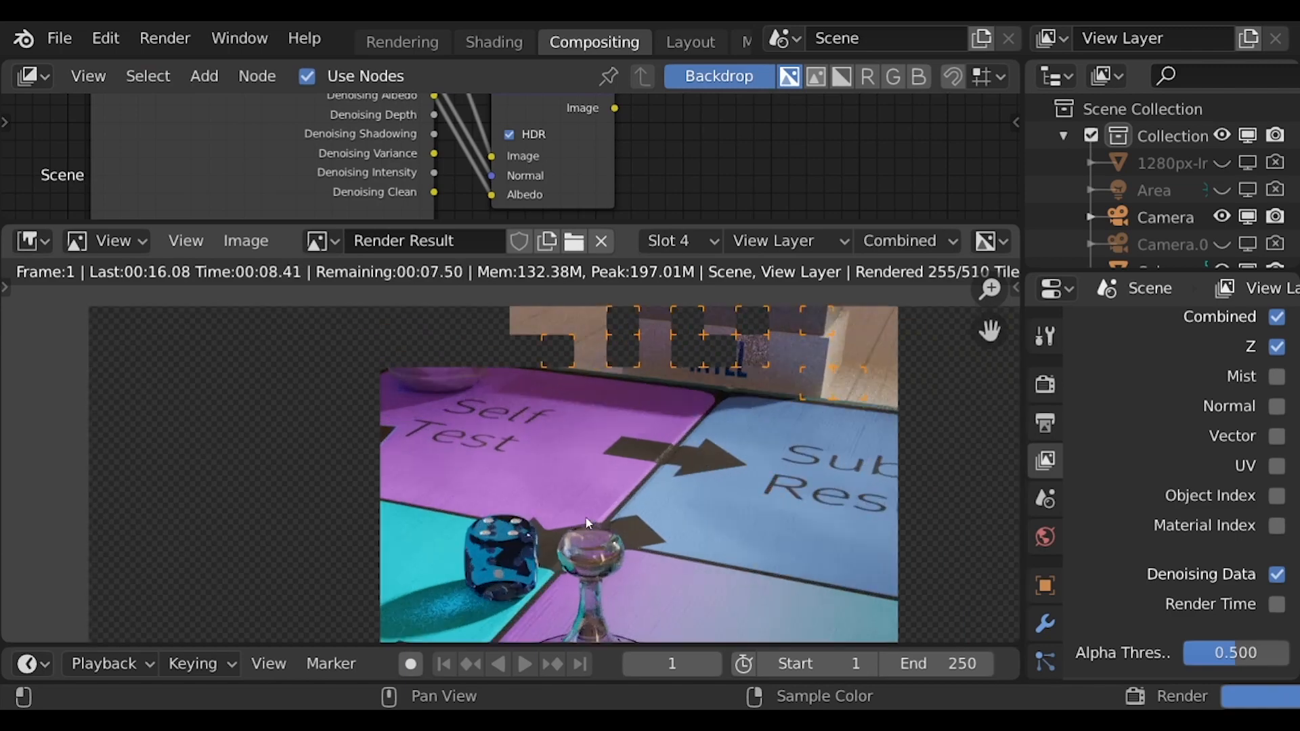
scroll(563, 534, "up", 3)
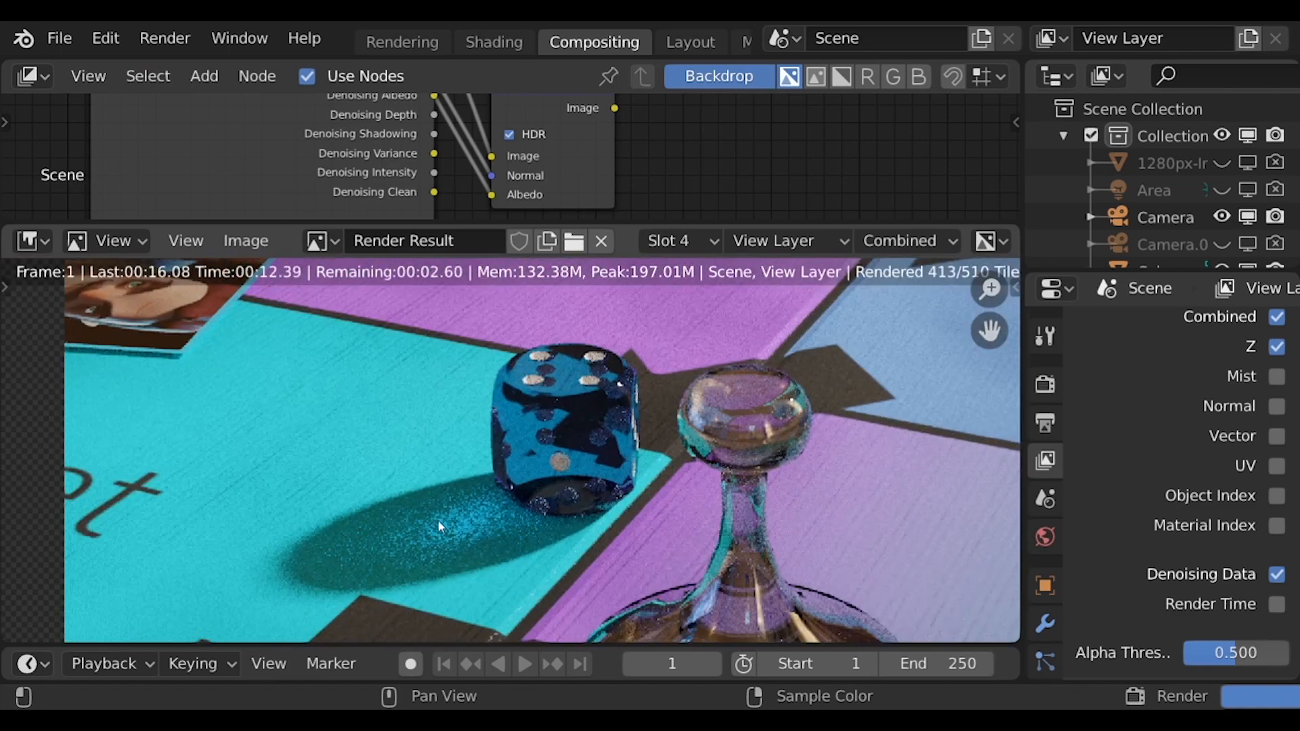
scroll(595, 427, "down", 3)
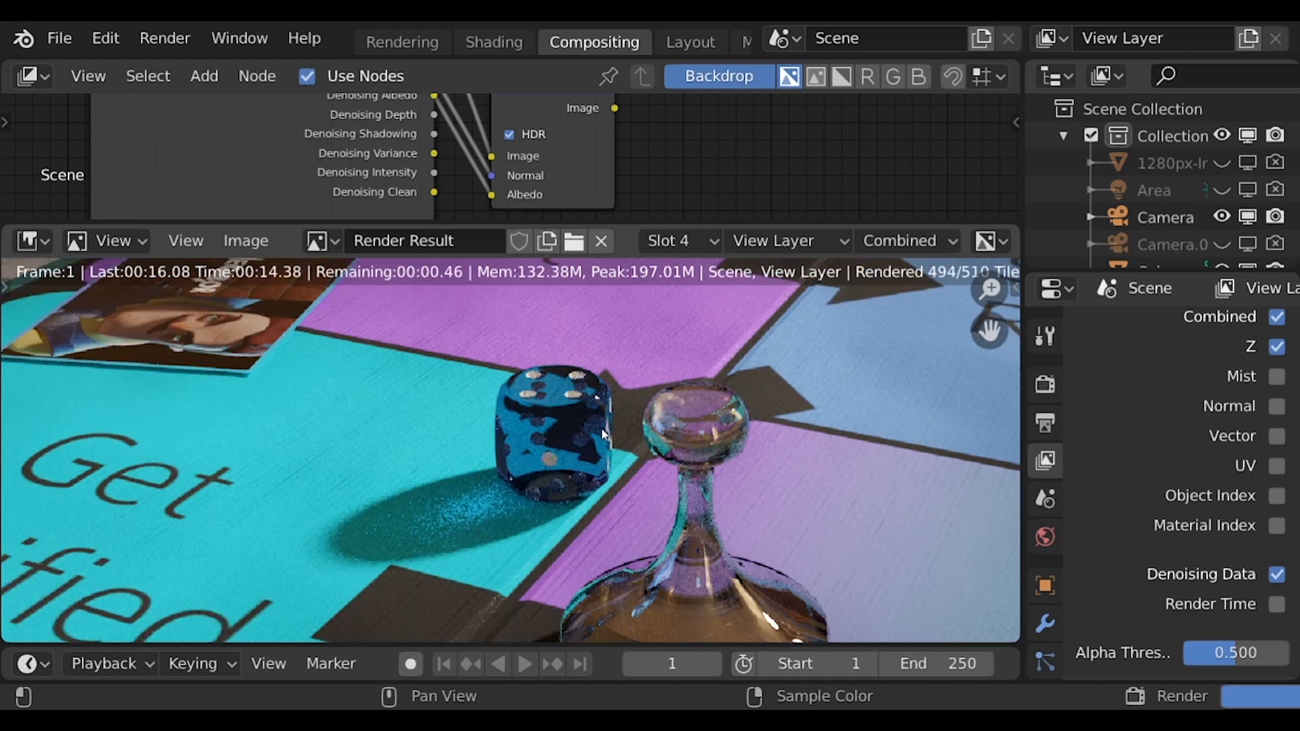
middle_click_drag(584, 416, 447, 487)
scroll(677, 338, "up", 2)
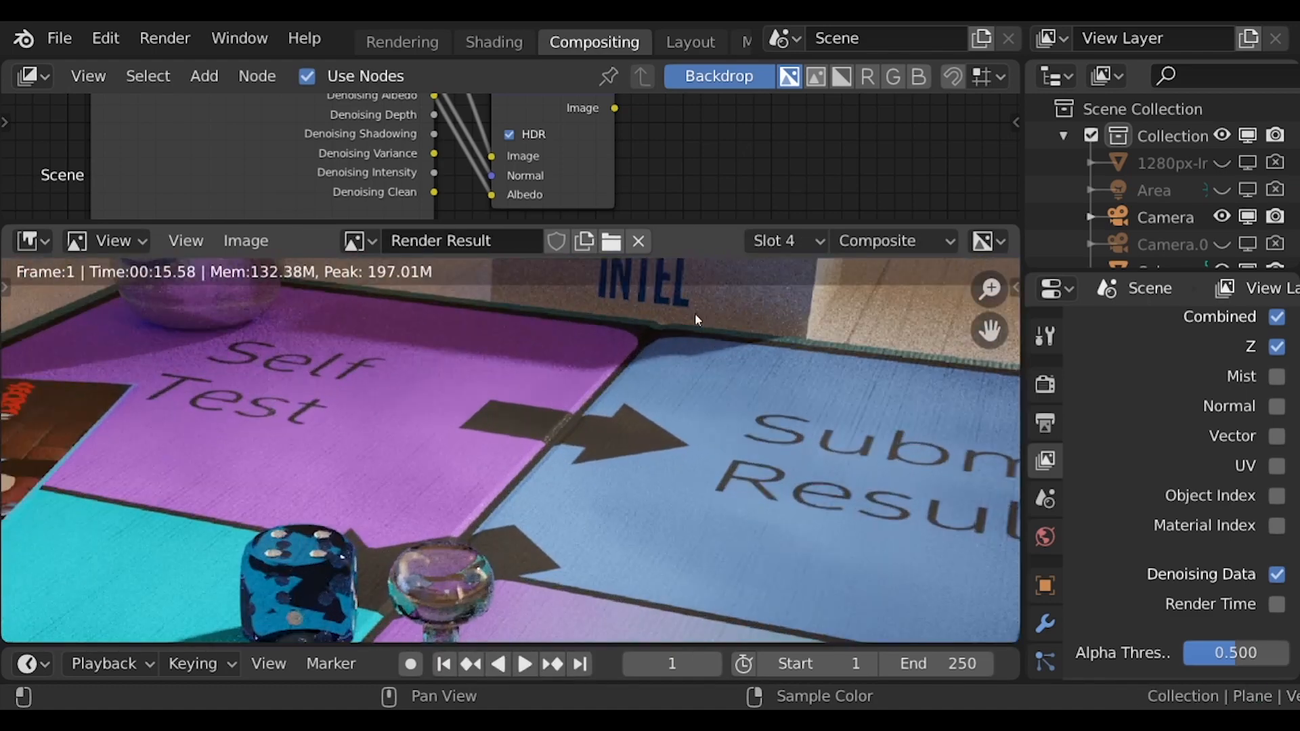
scroll(577, 438, "down", 1)
scroll(295, 349, "down", 1)
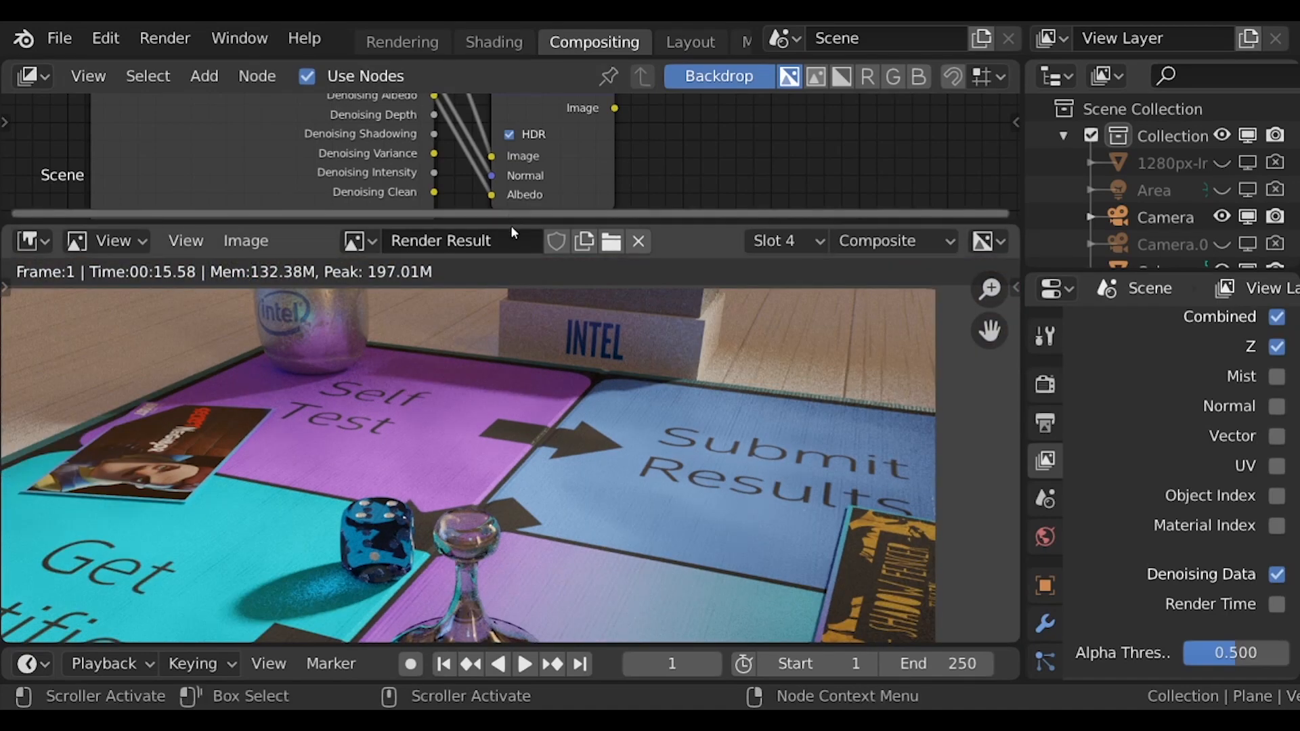
Link the Denoise node's Image output to the Composite node's Image input, with the die's shadow framed in the render result
left_click_drag(513, 225, 517, 459)
middle_click_drag(639, 288, 516, 340)
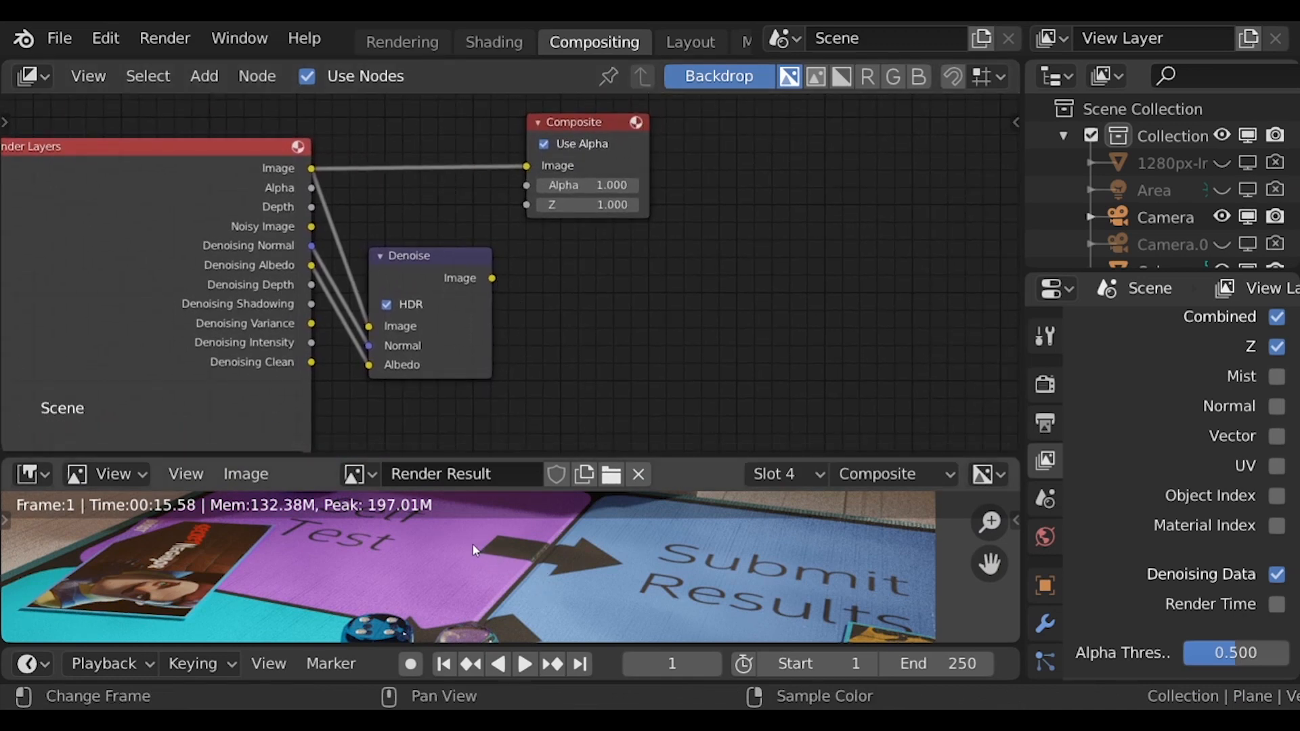
middle_click_drag(474, 533, 474, 494)
mouse_move(497, 585)
middle_mouse_down()
mouse_move(511, 554)
mouse_move(564, 553)
middle_mouse_up()
scroll(408, 595, "up", 2)
left_click_drag(492, 278, 527, 167)
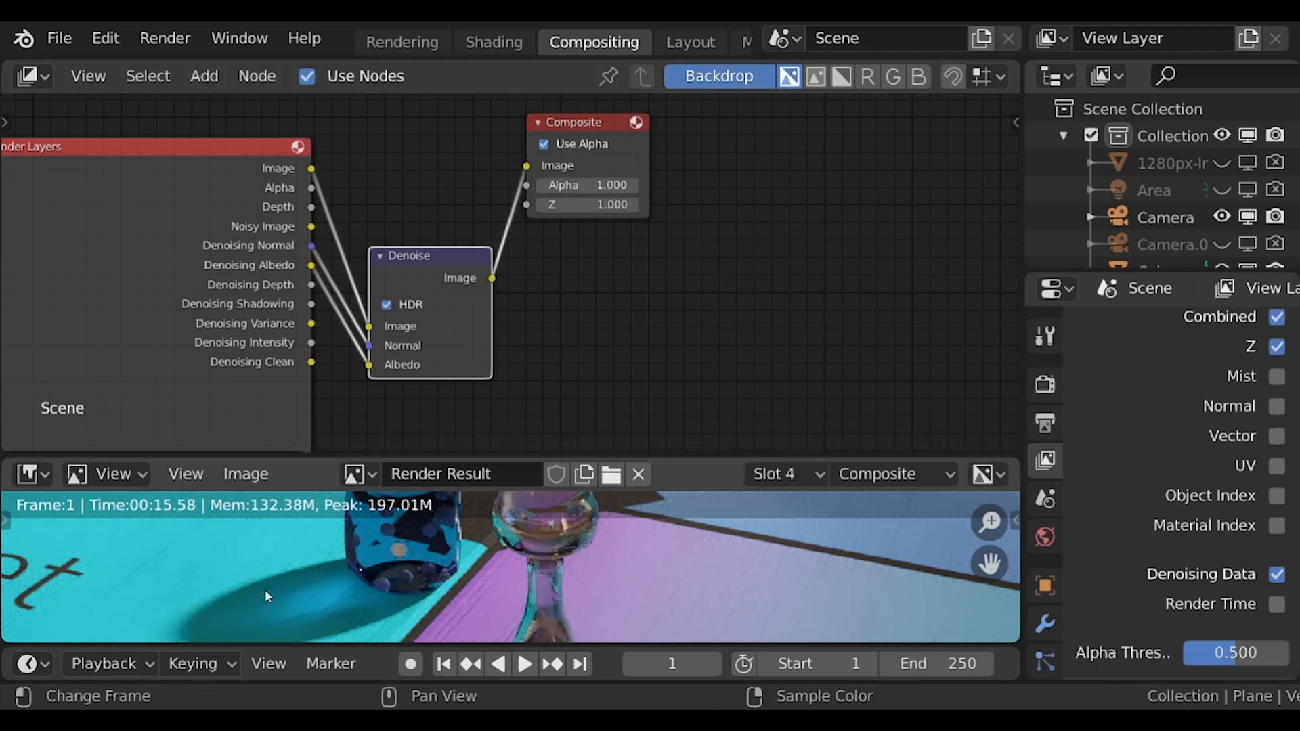
Enlarge the render result and examine the denoised wood floor, boxes, mug and board surfaces
scroll(360, 600, "down", 3)
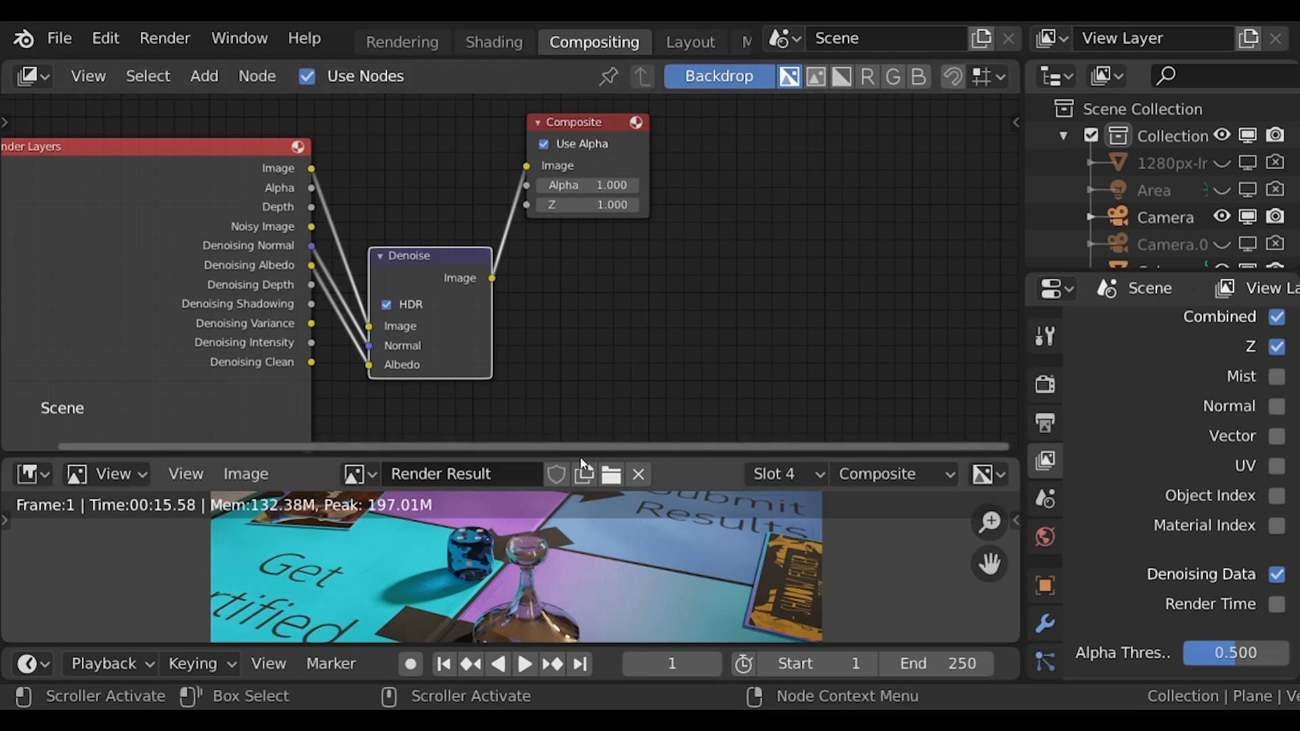
left_click_drag(582, 456, 583, 160)
middle_click_drag(629, 353, 542, 511)
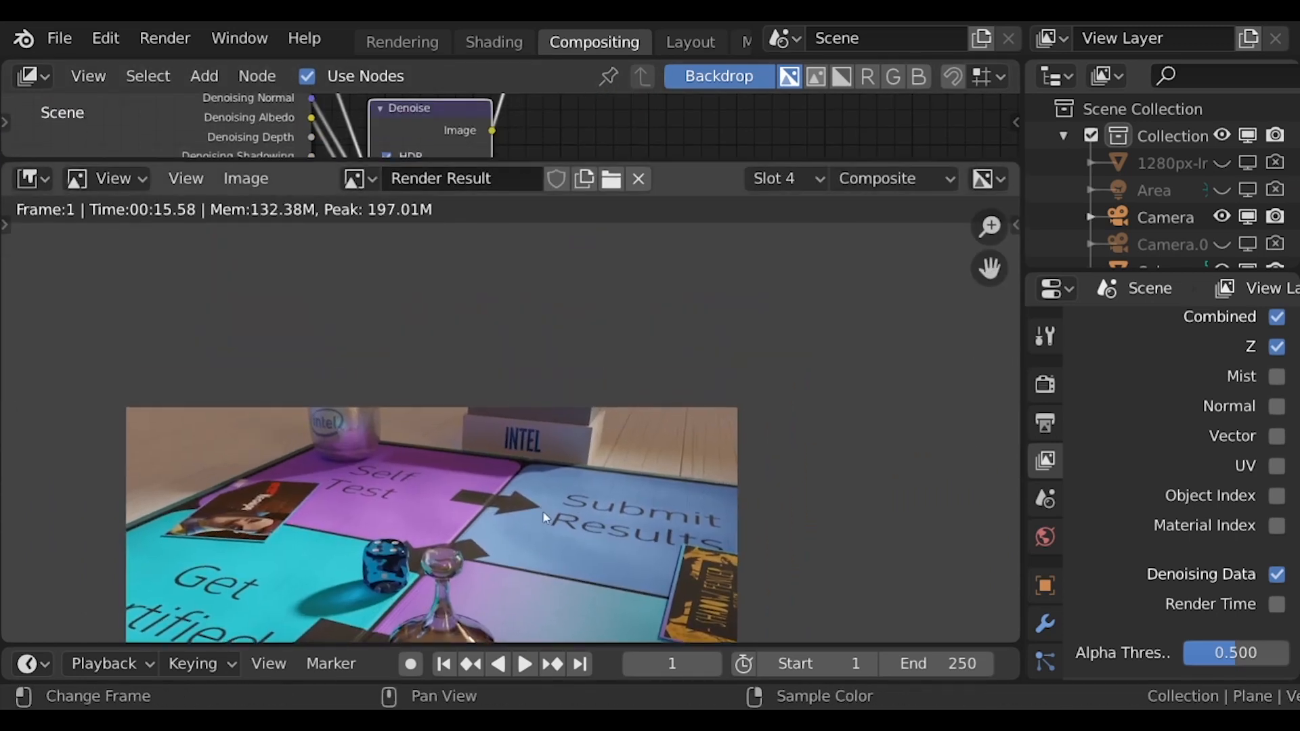
scroll(546, 495, "up", 6)
middle_click_drag(832, 542, 588, 522)
scroll(558, 517, "up", 1)
scroll(563, 535, "down", 4)
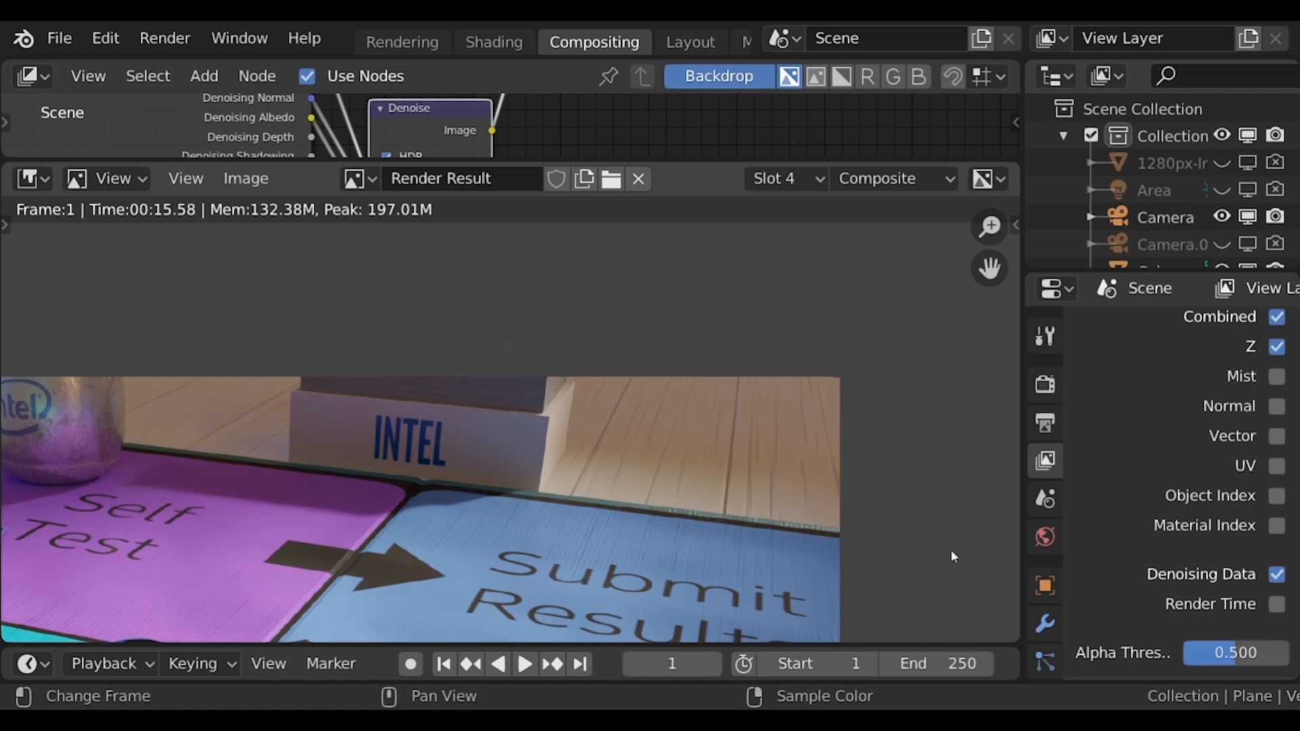
middle_click_drag(445, 452, 625, 413)
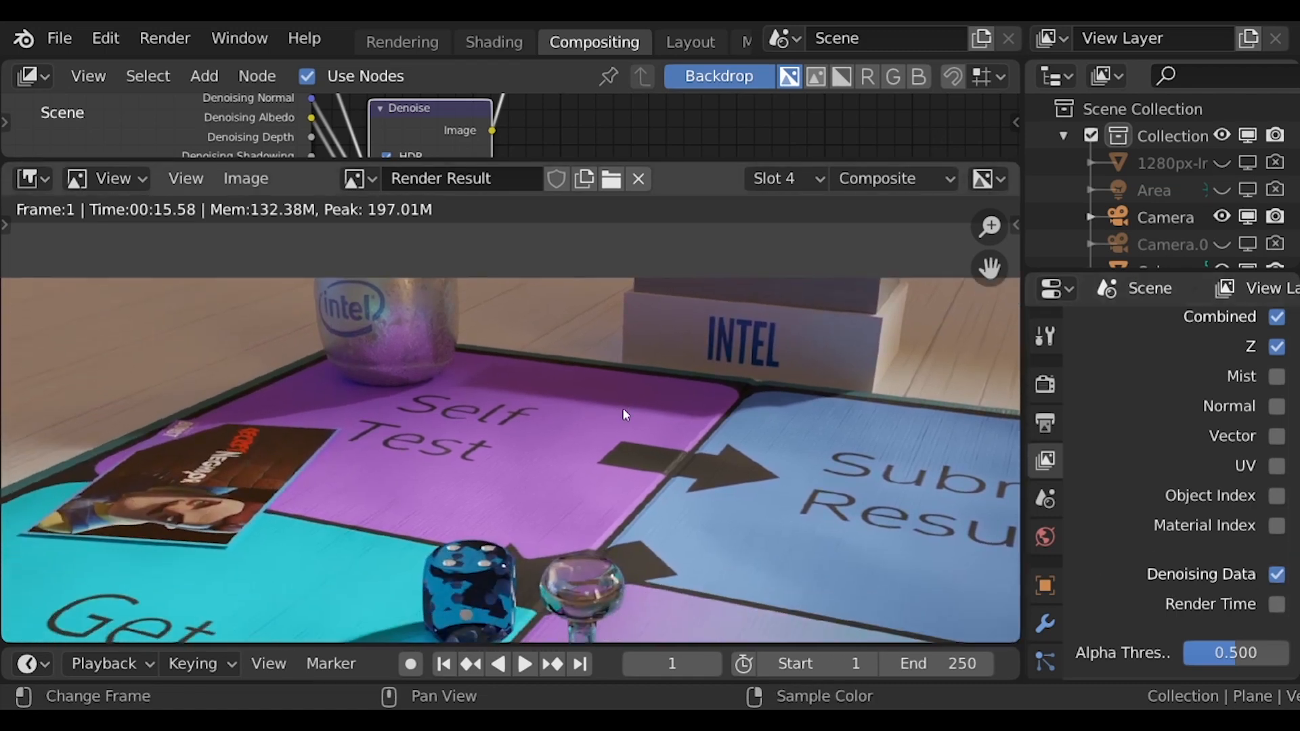
Reposition the camera to frame the Intel mug, the boxes, the Secret Neighbor card and the die
left_click(494, 42)
middle_click_drag(544, 322, 630, 338)
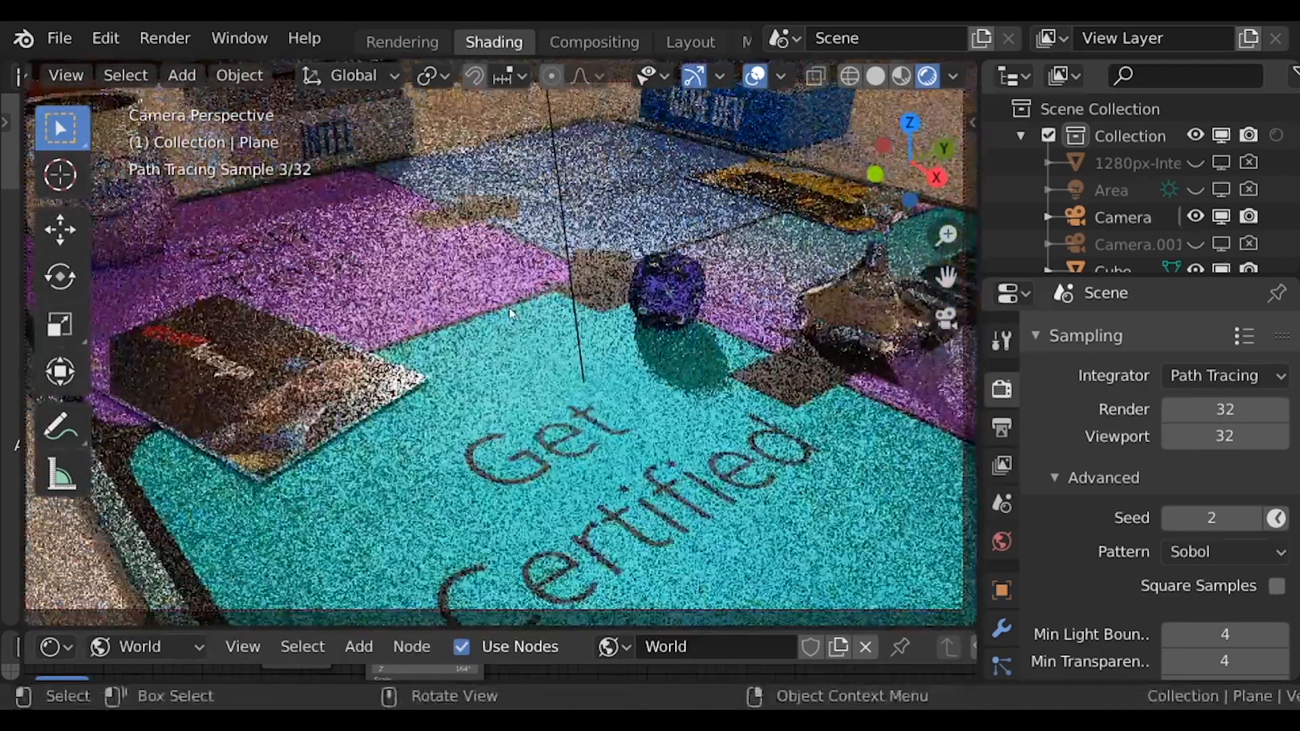
mouse_move(508, 317)
middle_mouse_down("shift")
mouse_move(595, 368)
mouse_move(529, 352)
mouse_move(531, 337)
mouse_move(527, 366)
middle_mouse_up("shift")
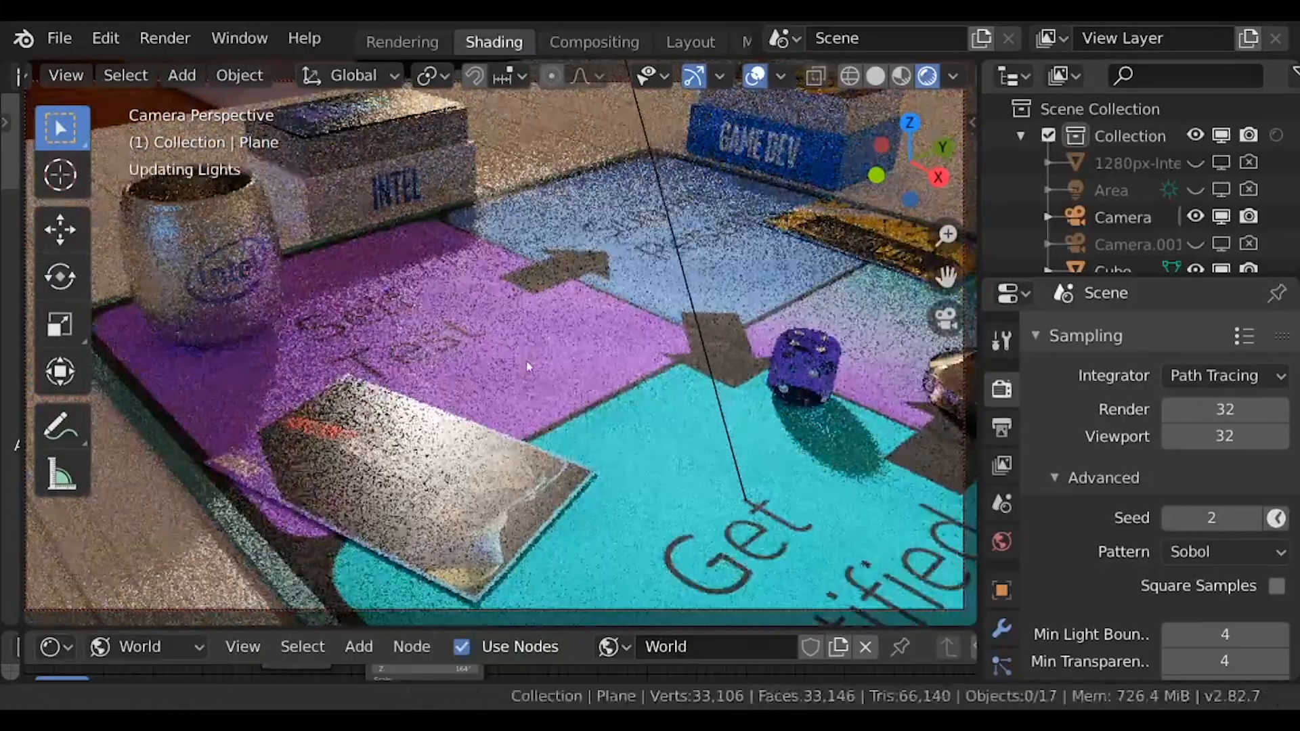
scroll(528, 366, "up", 5)
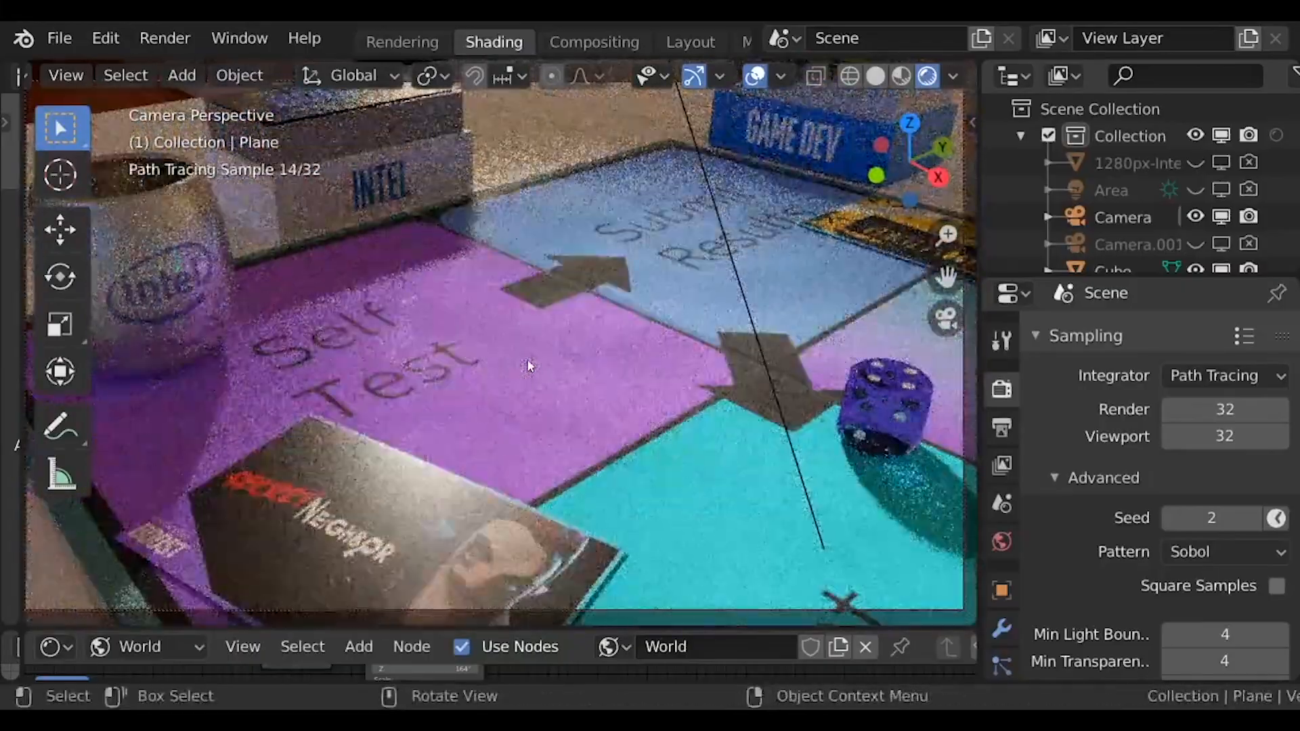
Render the image from the new camera view and show the result in the compositor
left_click(164, 39)
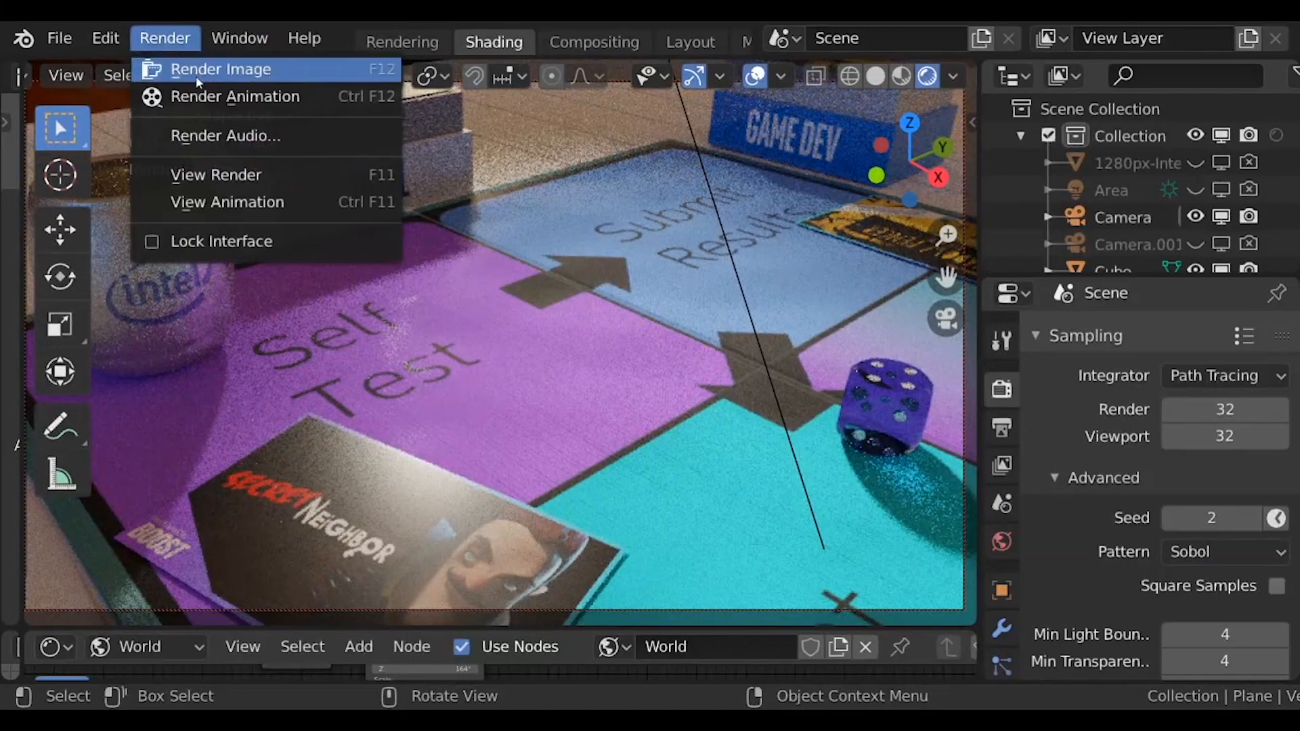
left_click(198, 82)
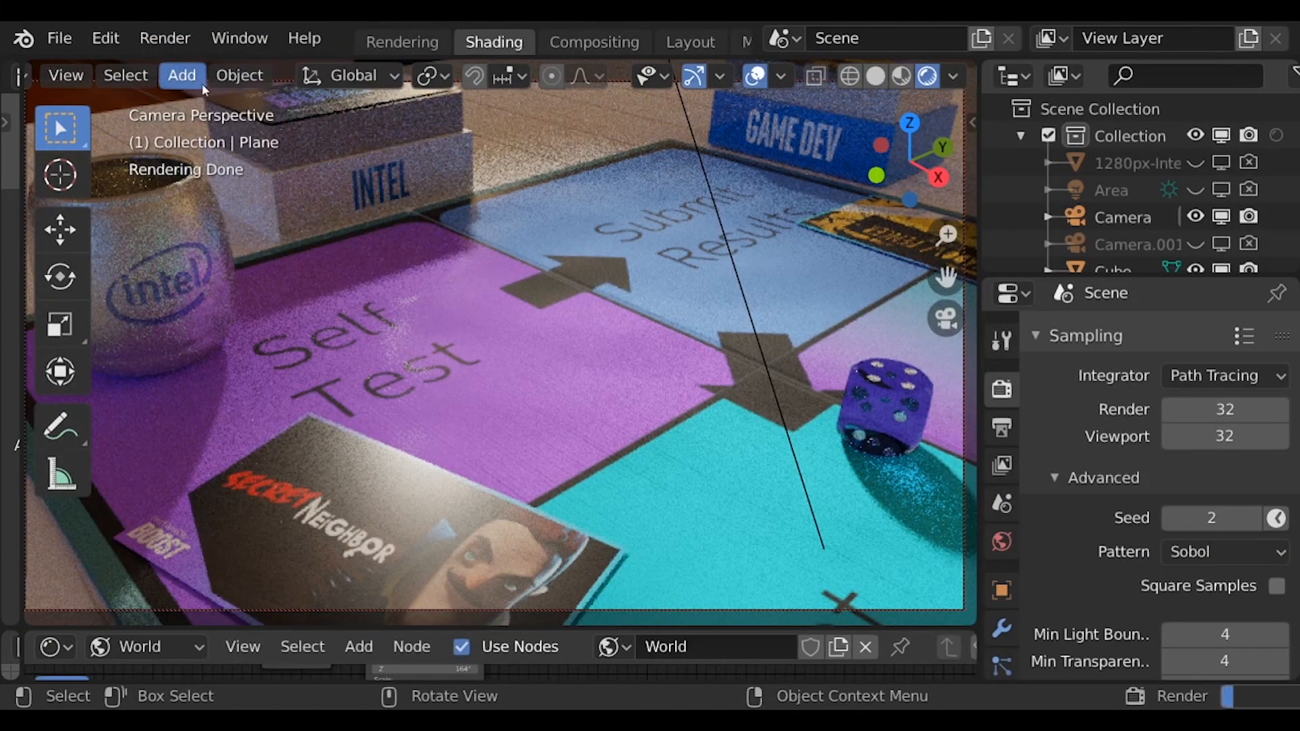
left_click(571, 42)
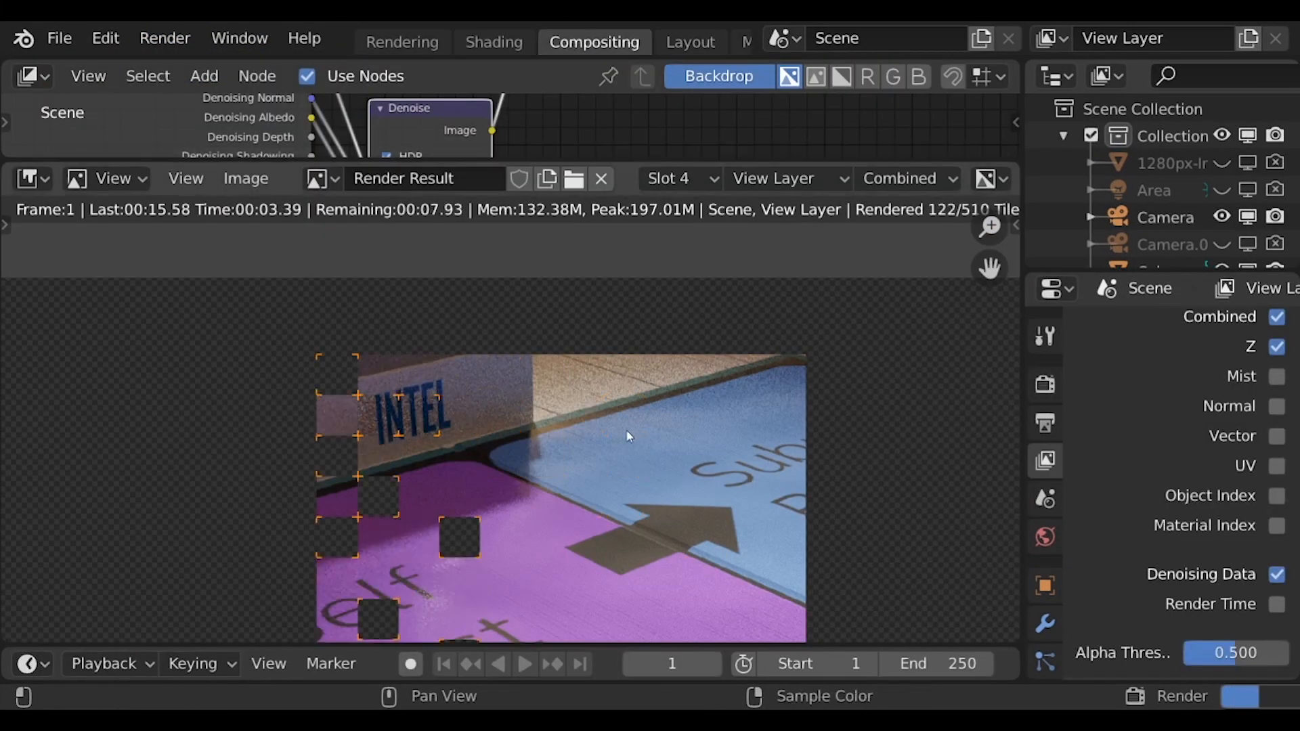
scroll(627, 434, "up", 2)
scroll(627, 433, "down", 2)
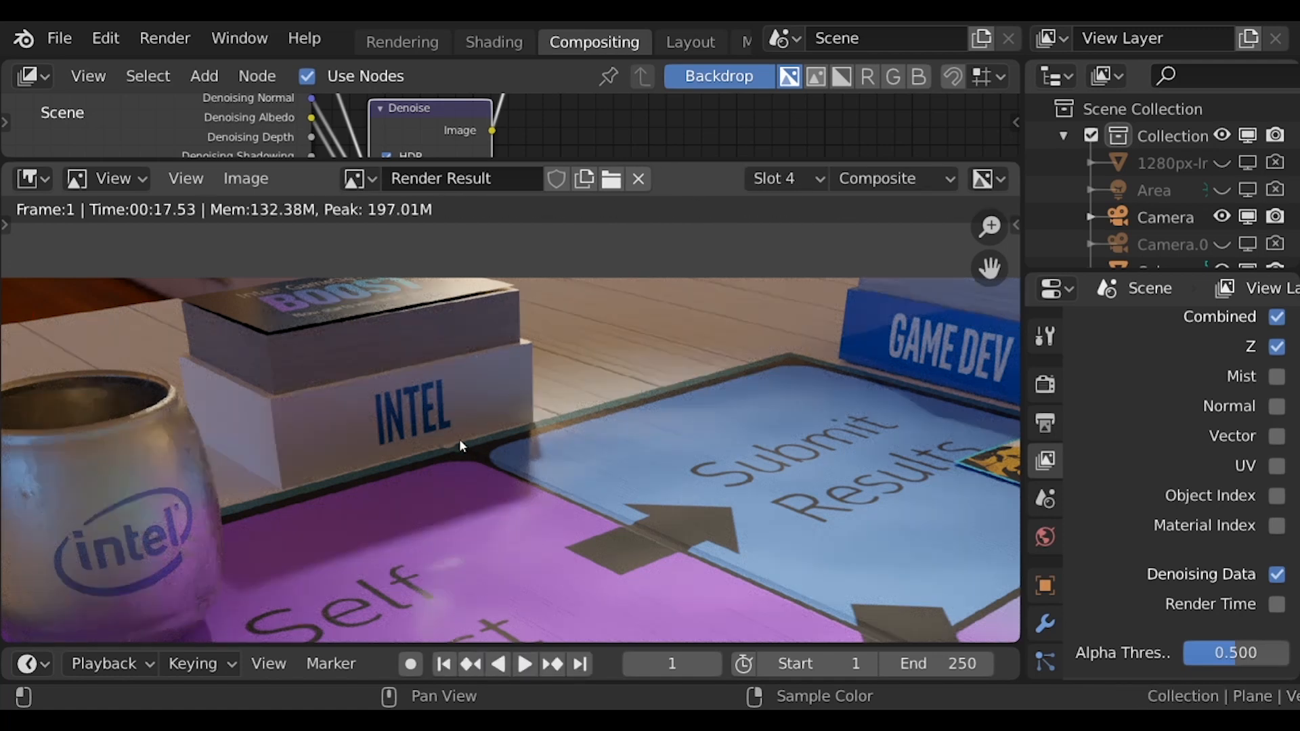
Unlink the Denoise node's Albedo input, with the mug's Intel logo enlarged in the render result
left_click_drag(525, 163, 528, 305)
middle_click_drag(522, 277, 725, 236)
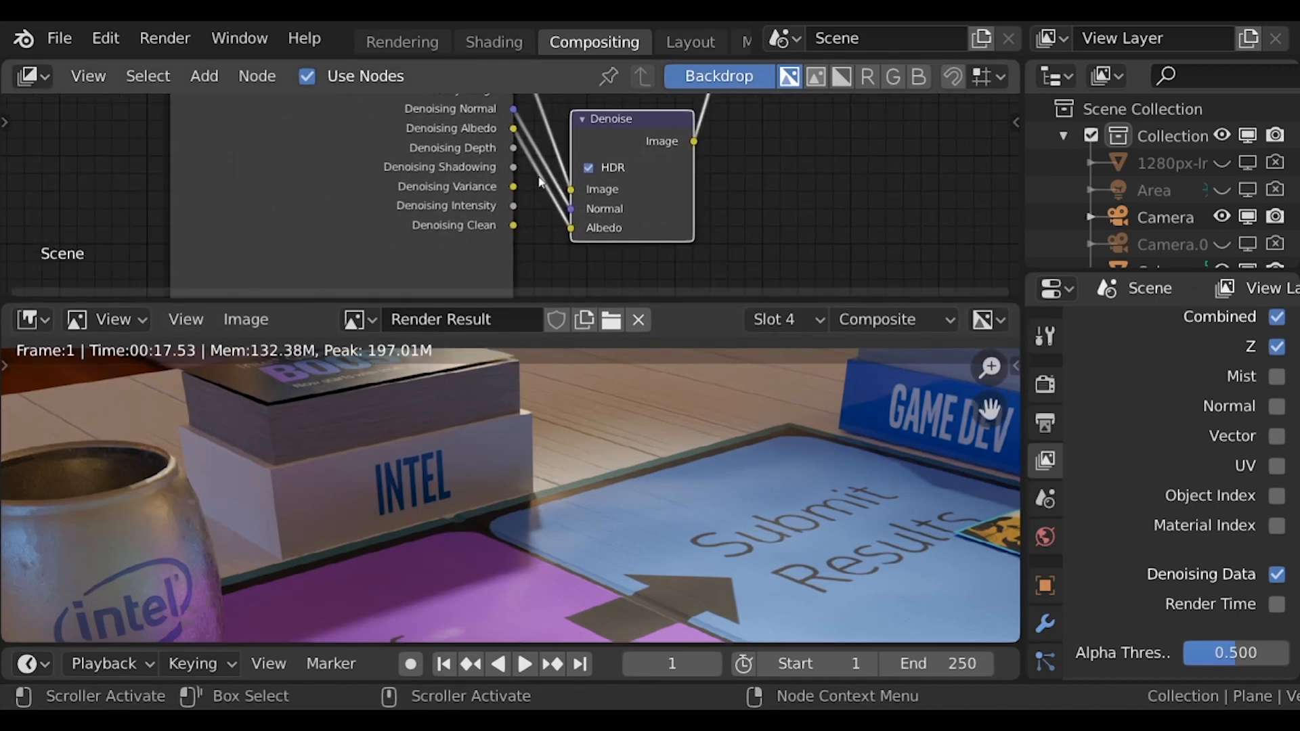
left_click_drag(571, 228, 573, 229)
middle_click_drag(180, 612, 575, 532)
scroll(667, 486, "up", 3)
scroll(575, 532, "up", 1)
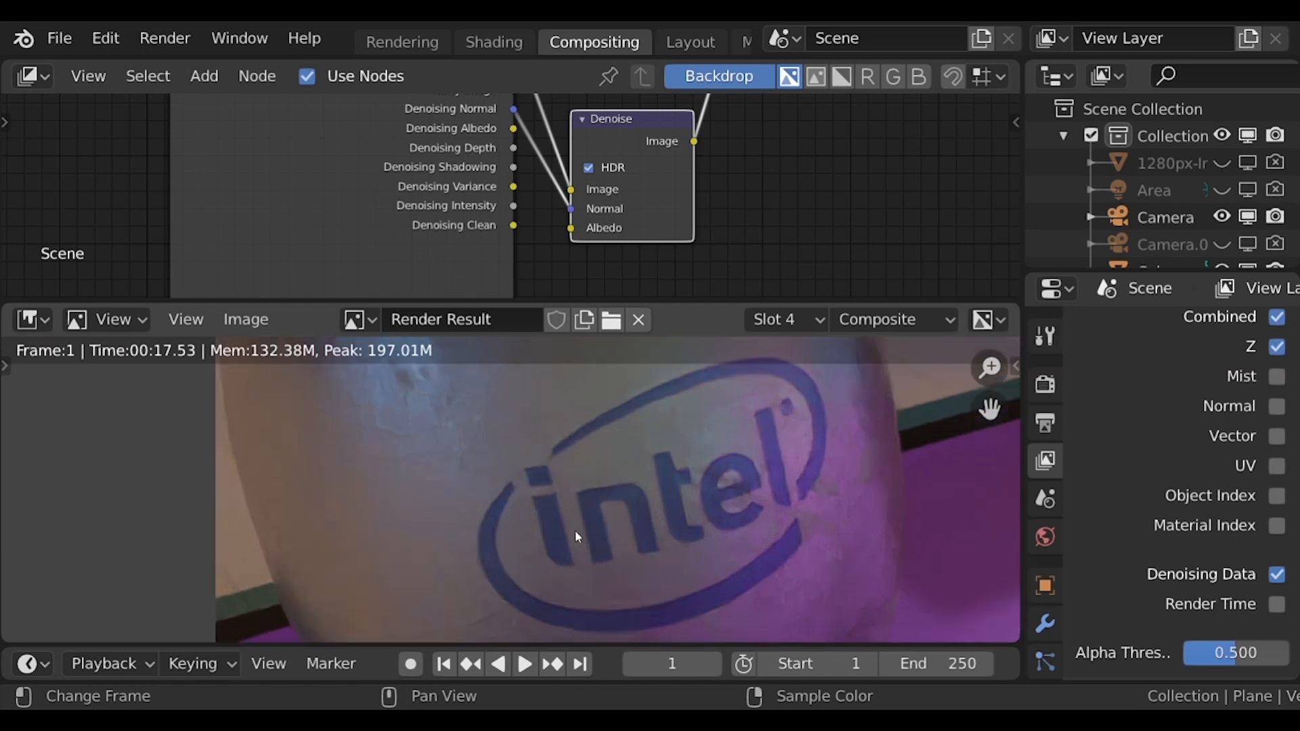
Link the Render Layers node's Denoising Albedo output to the Denoise node's Albedo input, keeping the mug's logo framed
scroll(576, 533, "down", 1)
middle_click_drag(616, 483, 600, 492)
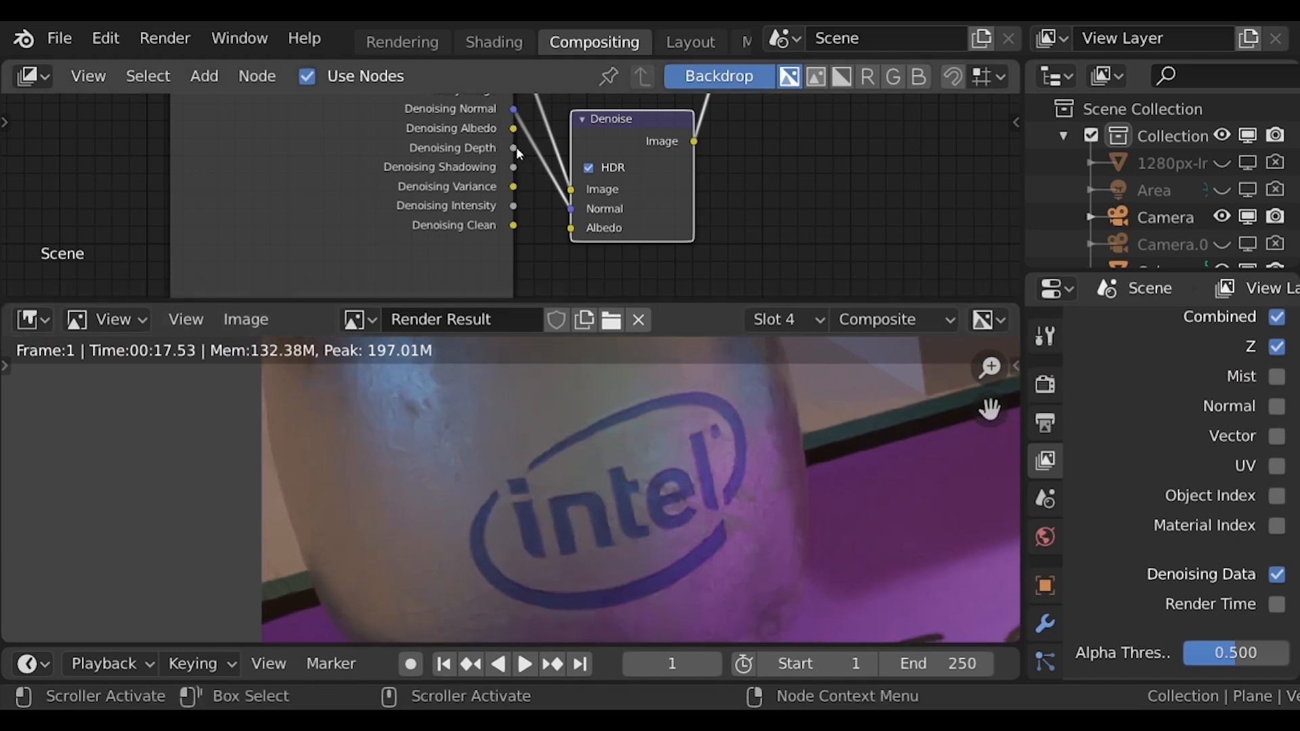
left_click_drag(514, 129, 575, 237)
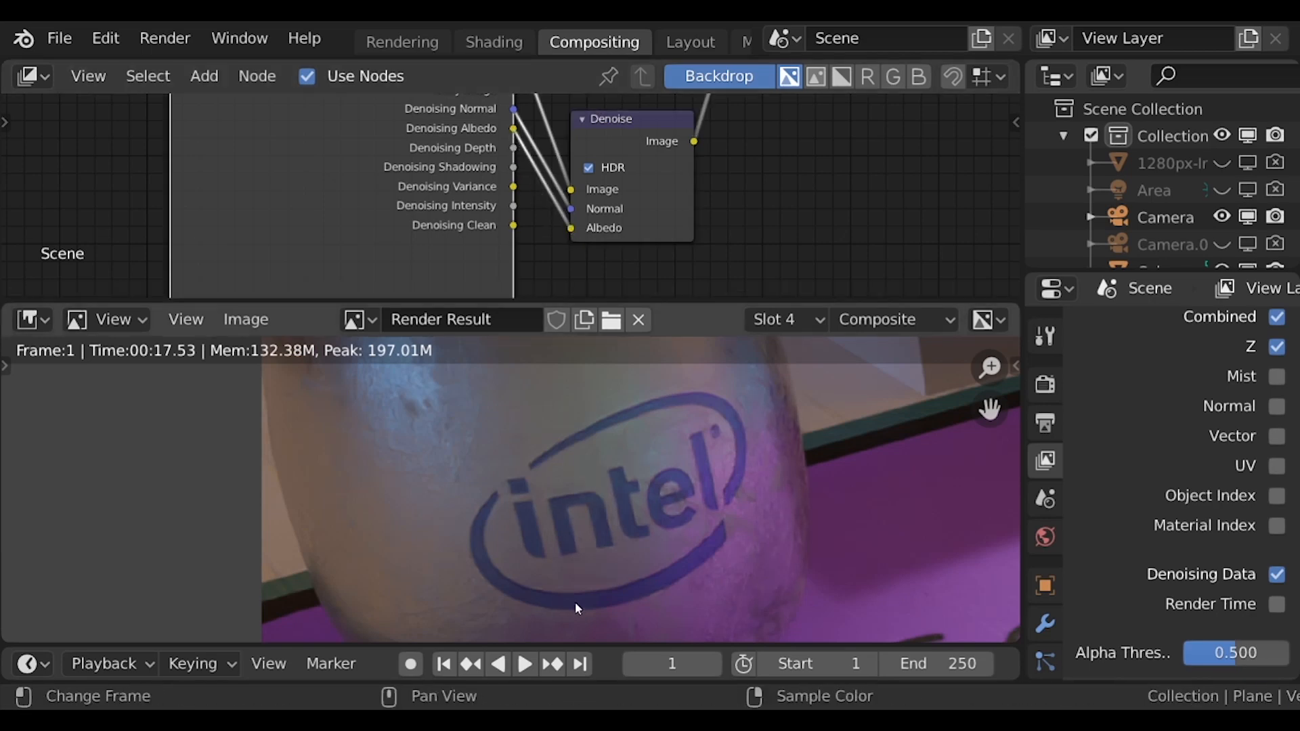
Examine the denoised Intel box, wood floor, board squares and overall scene in the render result
mouse_move(693, 436)
middle_mouse_down()
mouse_move(545, 483)
mouse_move(478, 535)
middle_mouse_up()
middle_click_drag(630, 437, 446, 549)
mouse_move(562, 496)
middle_mouse_down()
mouse_move(467, 542)
mouse_move(525, 486)
mouse_move(470, 501)
middle_mouse_up()
scroll(669, 507, "up", 1)
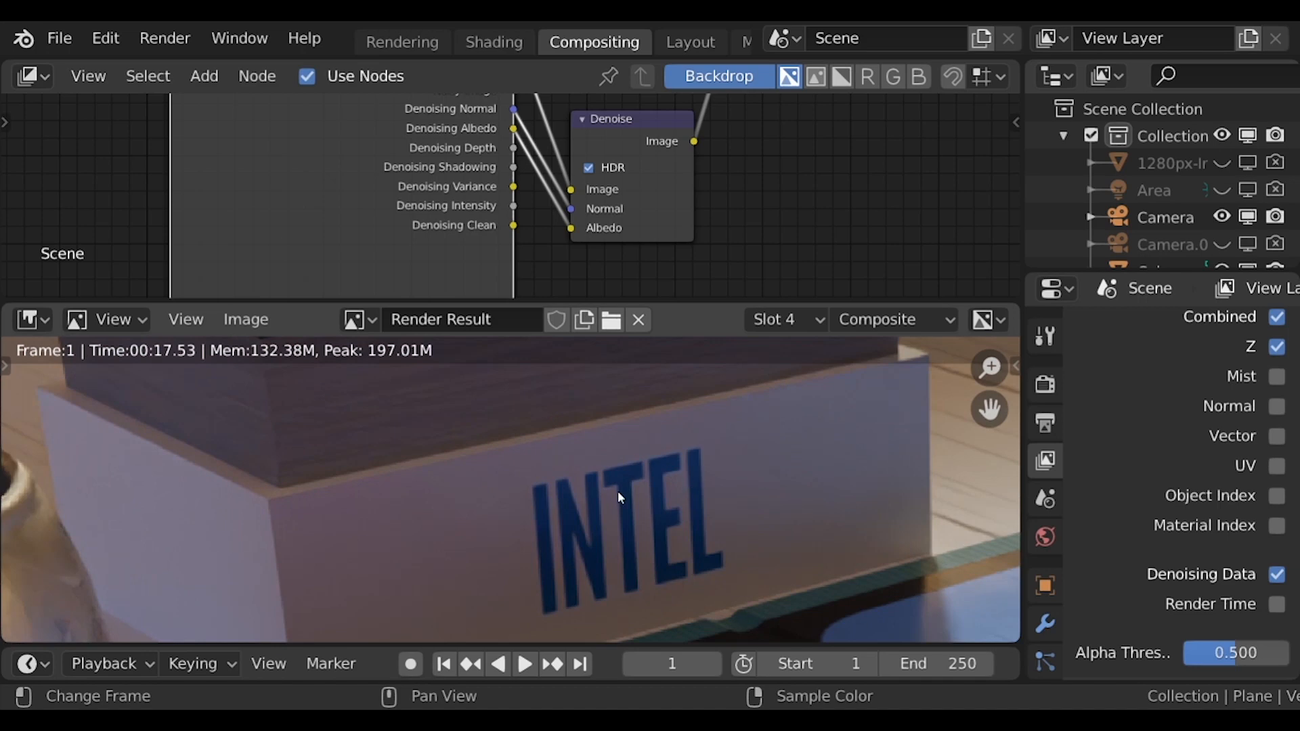
middle_click_drag(622, 501, 664, 578)
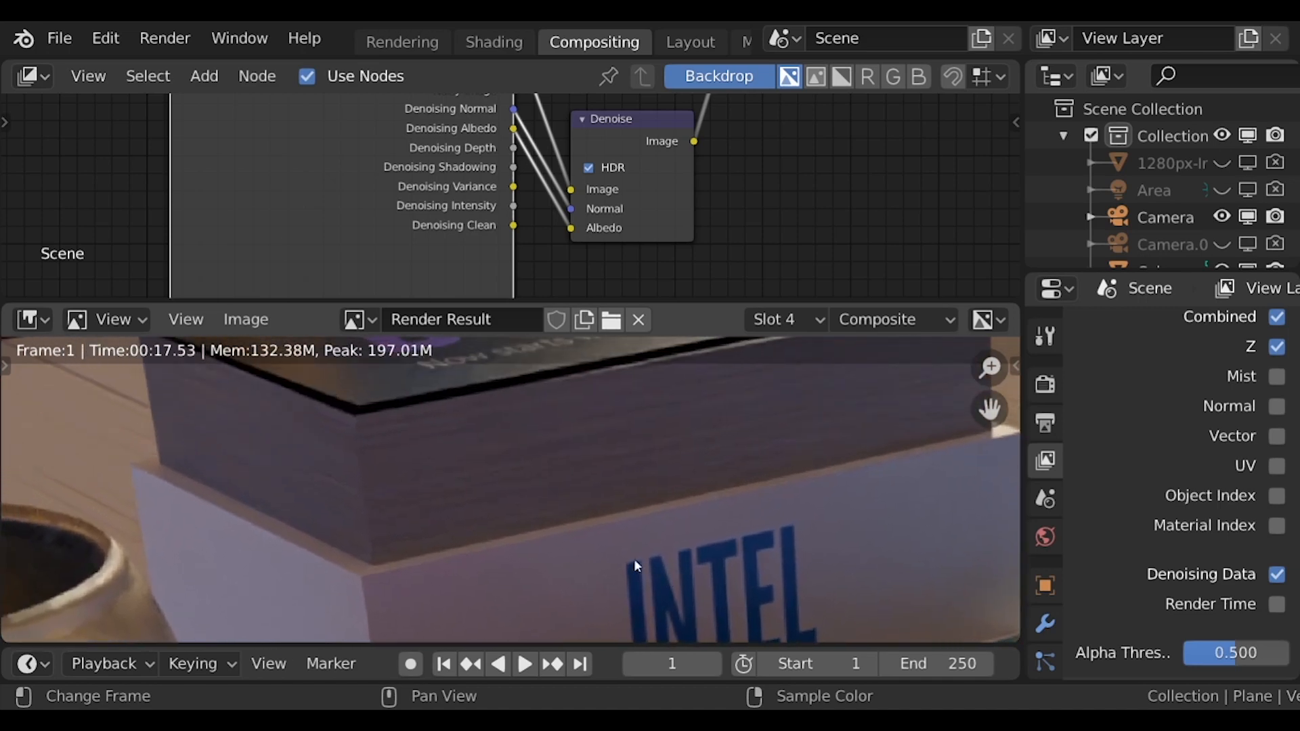
middle_click_drag(648, 447, 383, 464)
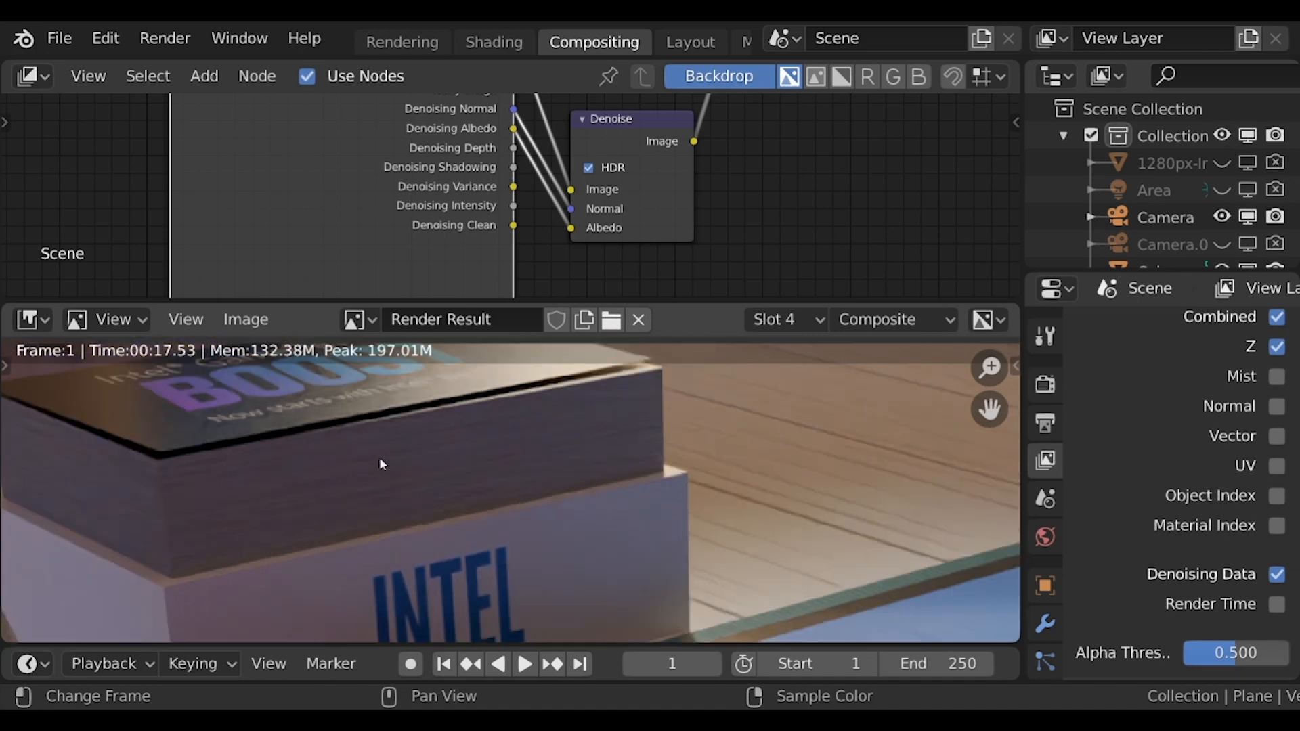
middle_click_drag(414, 549, 595, 416)
middle_click_drag(286, 540, 425, 434)
middle_click_drag(683, 426, 435, 468)
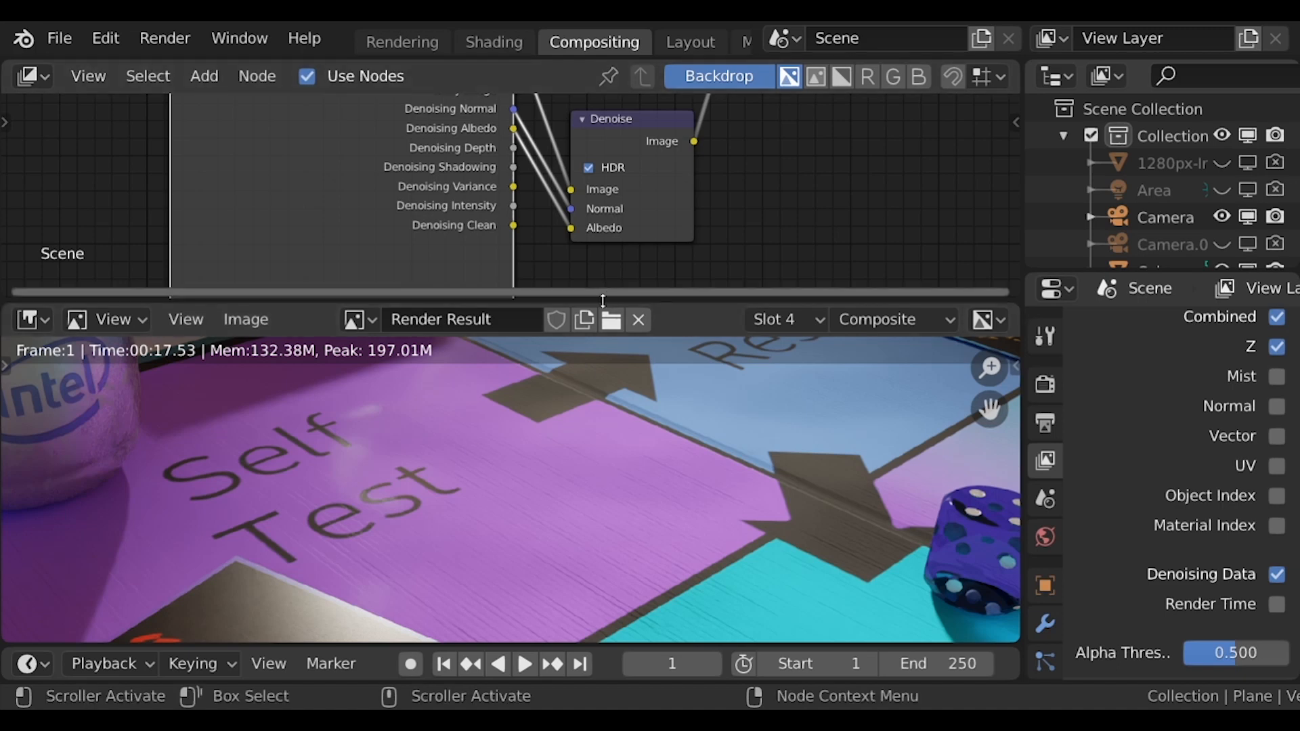
scroll(644, 500, "down", 3)
middle_click_drag(640, 499, 661, 528)
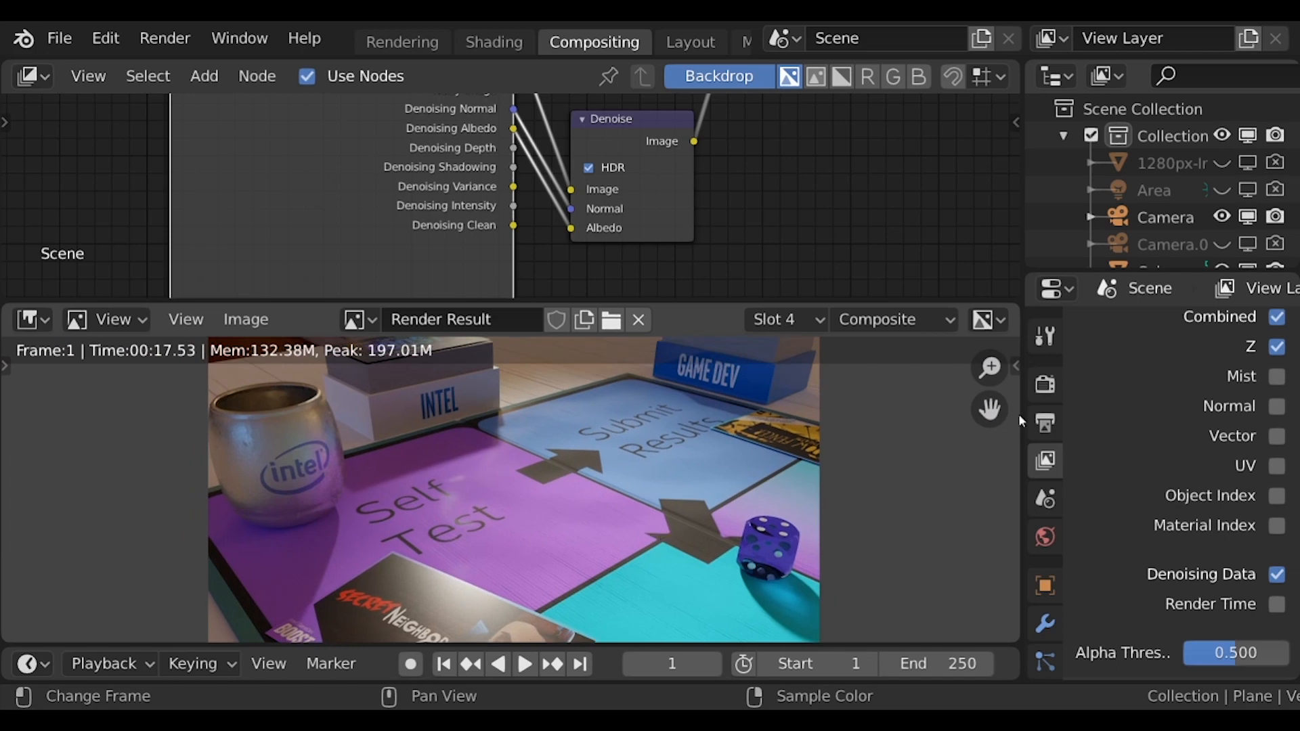
left_click(1047, 385)
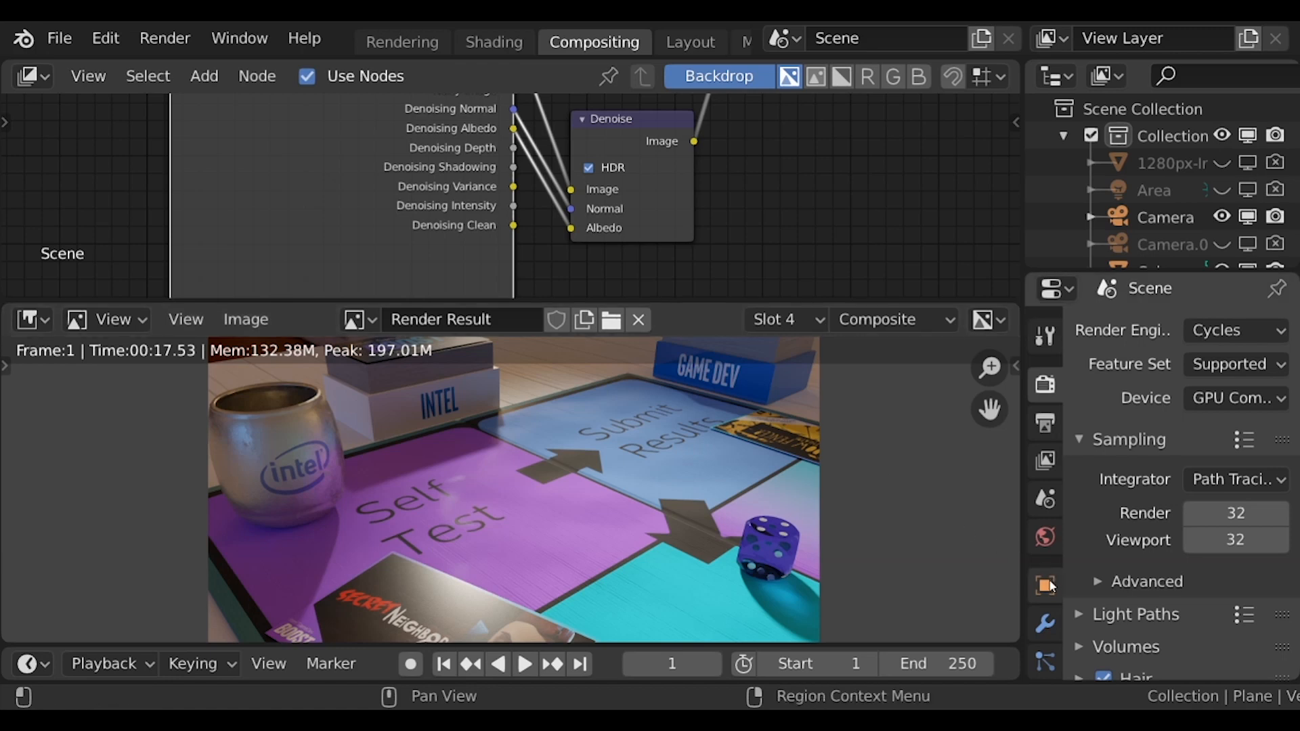
left_click(1047, 550)
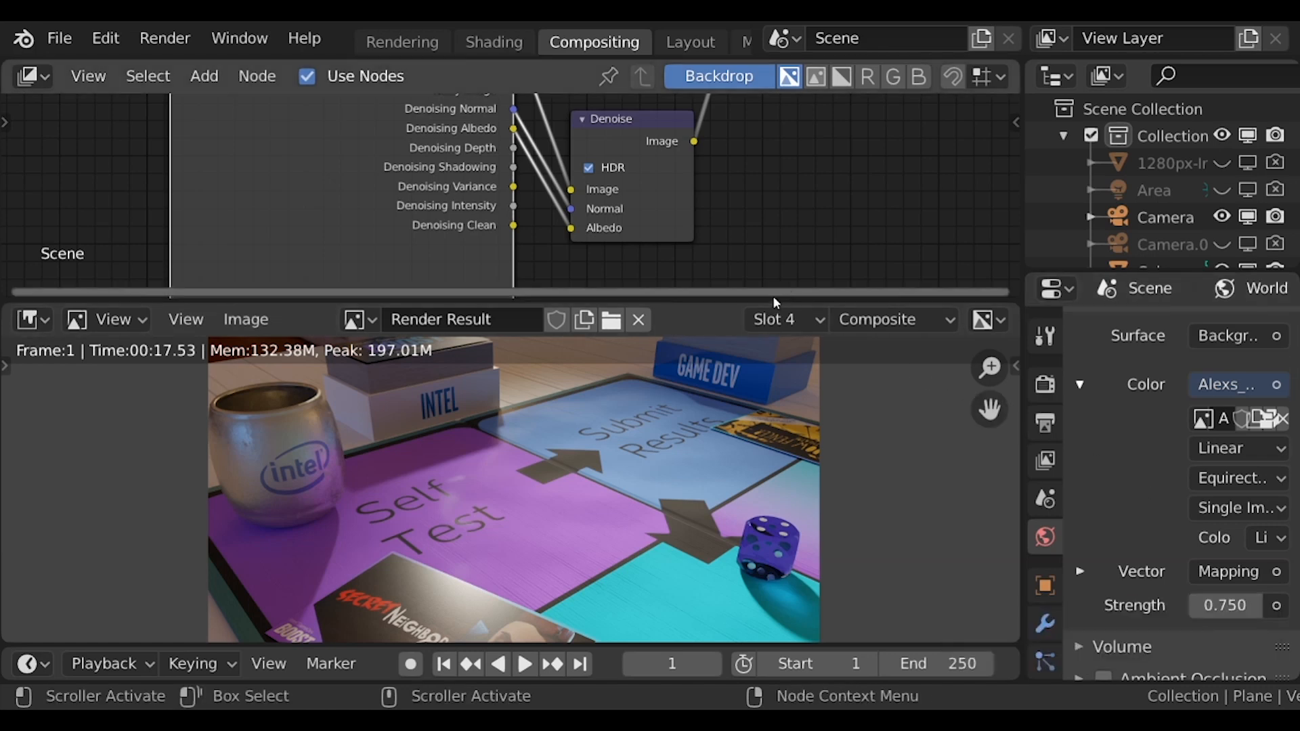
Add an unconnected ColorRamp node below the Composite node, and shift the Denoise node slightly toward it
left_click_drag(774, 303, 778, 414)
middle_click_drag(782, 284, 736, 358)
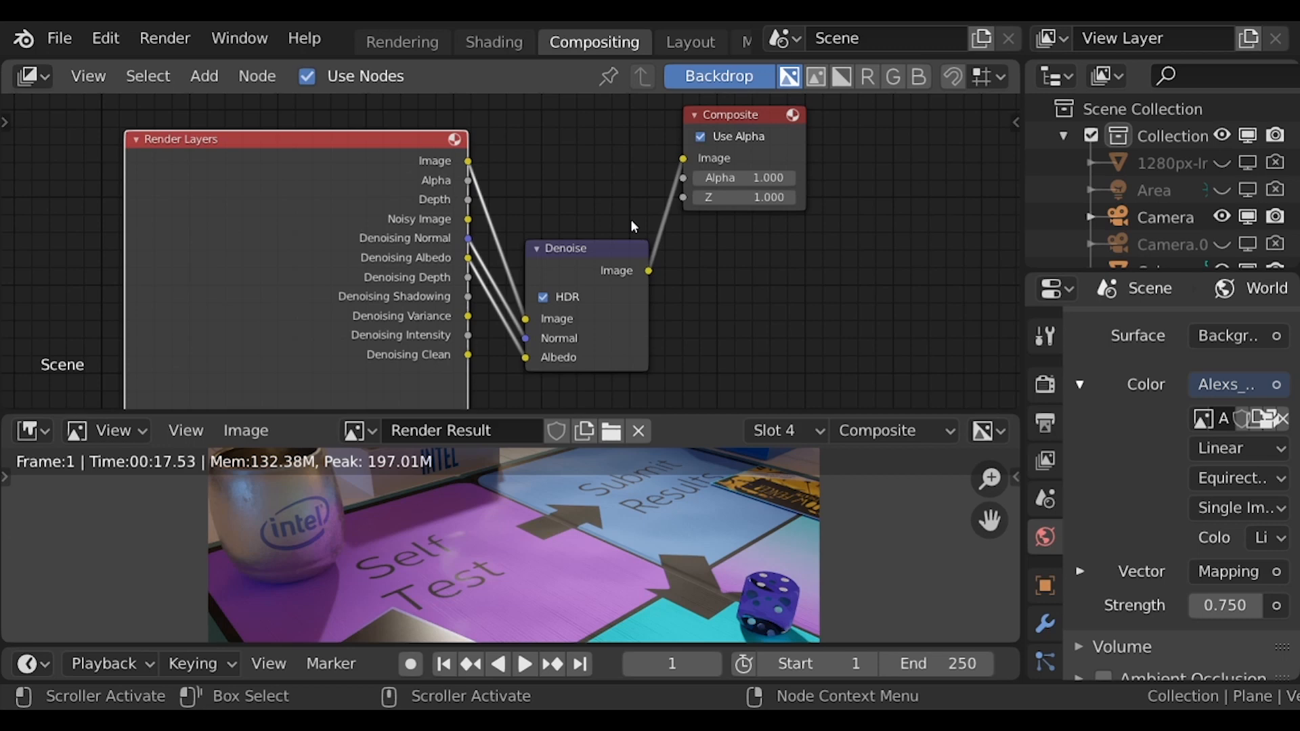
left_click(203, 75)
left_click(258, 76)
left_click(207, 78)
mouse_move(271, 228)
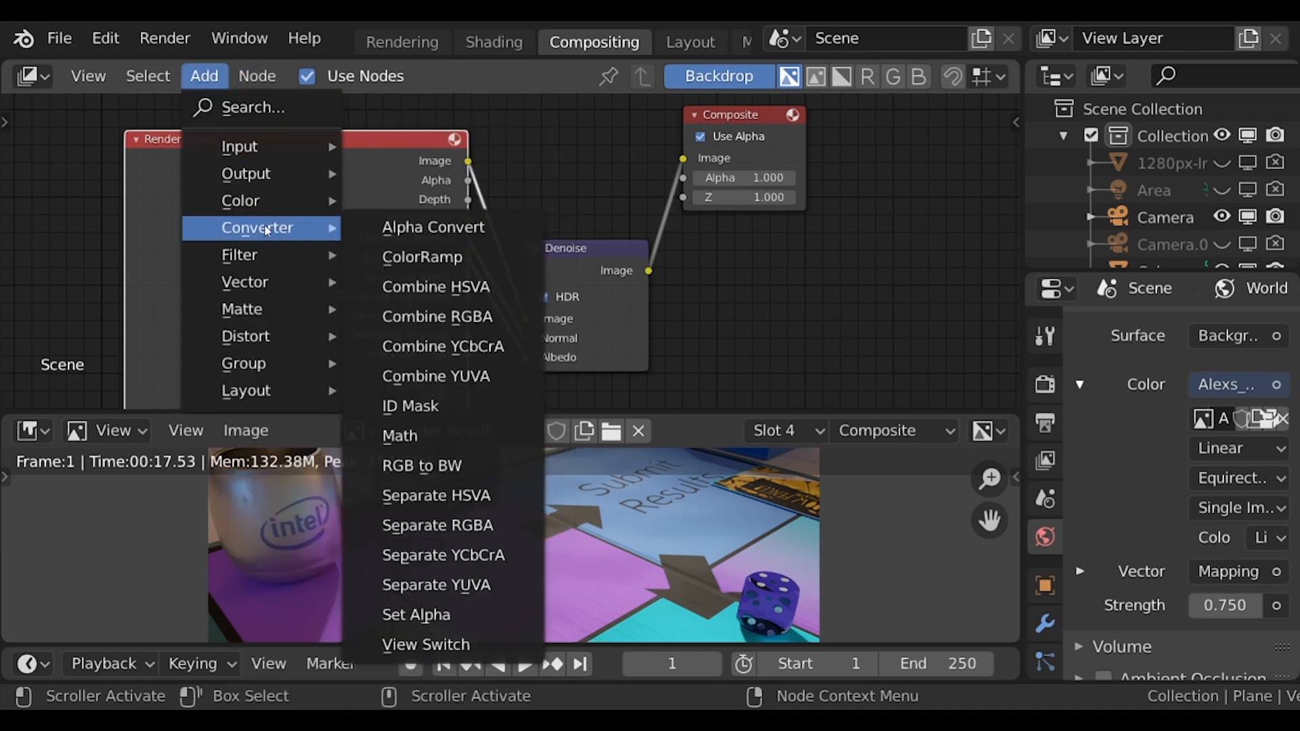
left_click(409, 263)
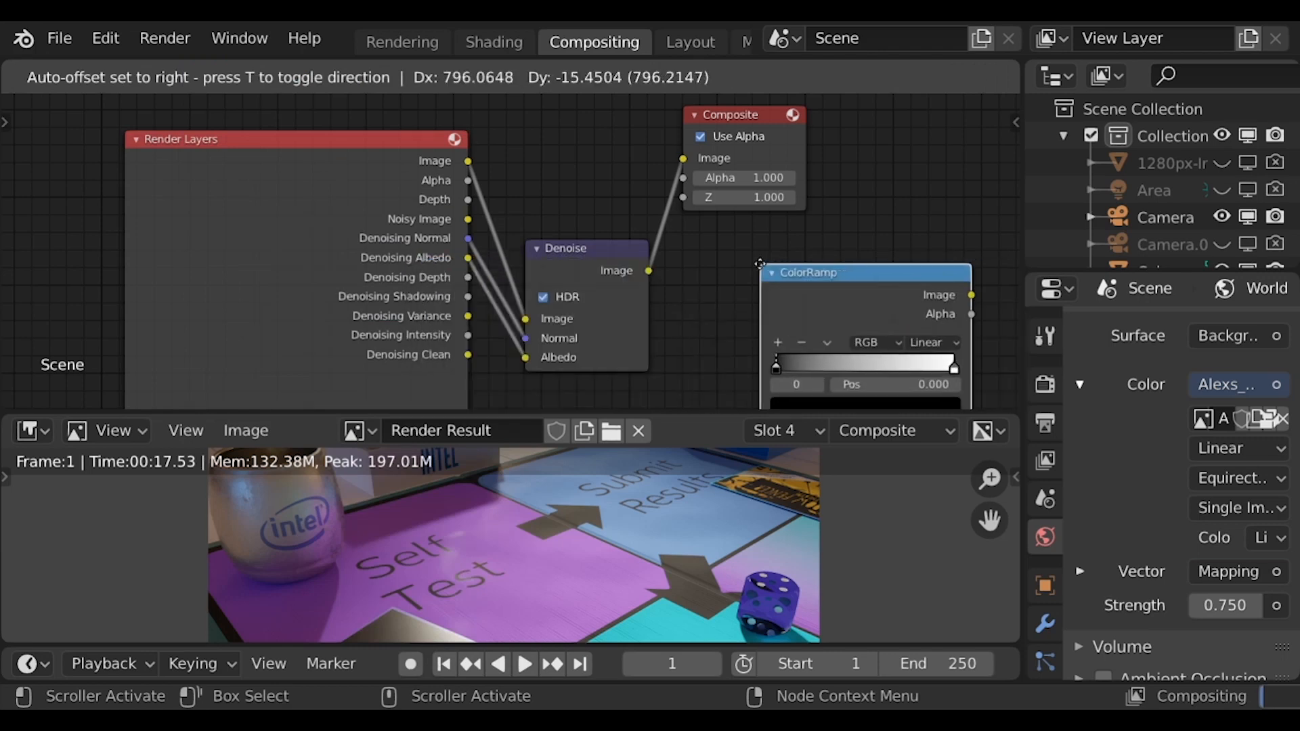
left_click(752, 278)
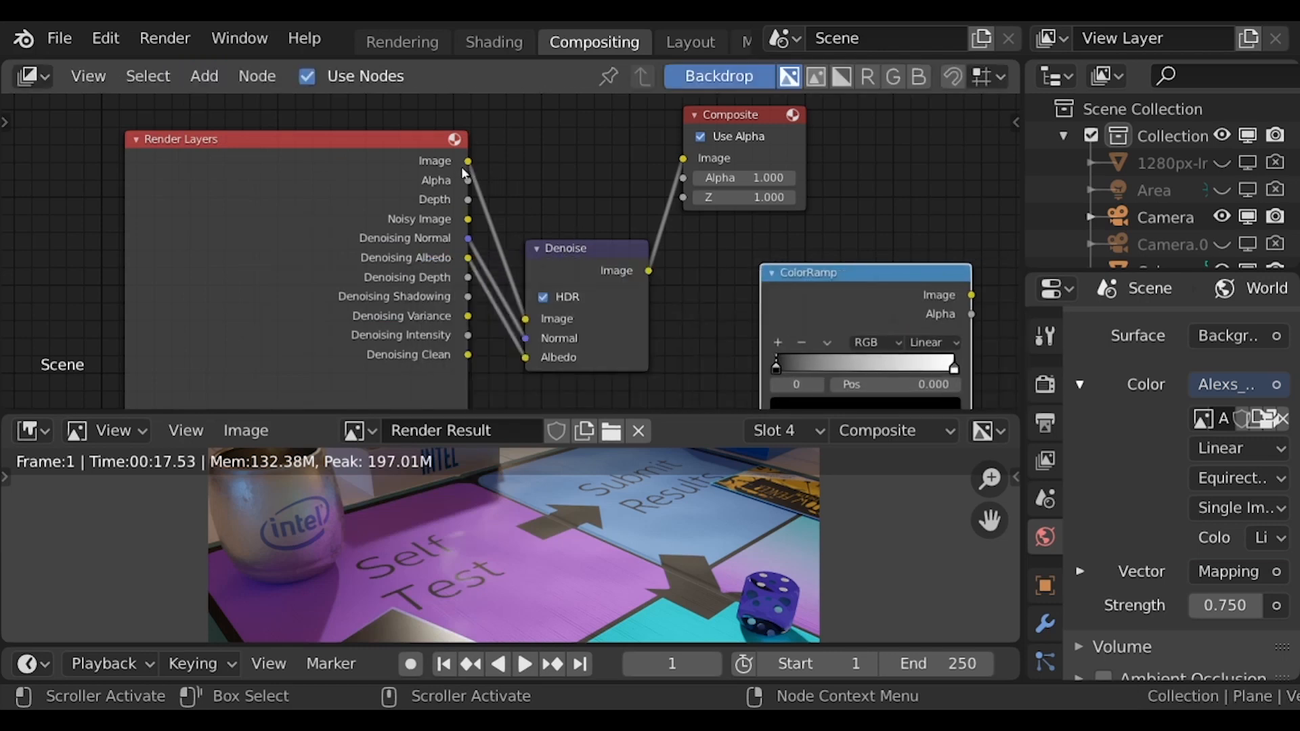
left_click_drag(586, 252, 609, 241)
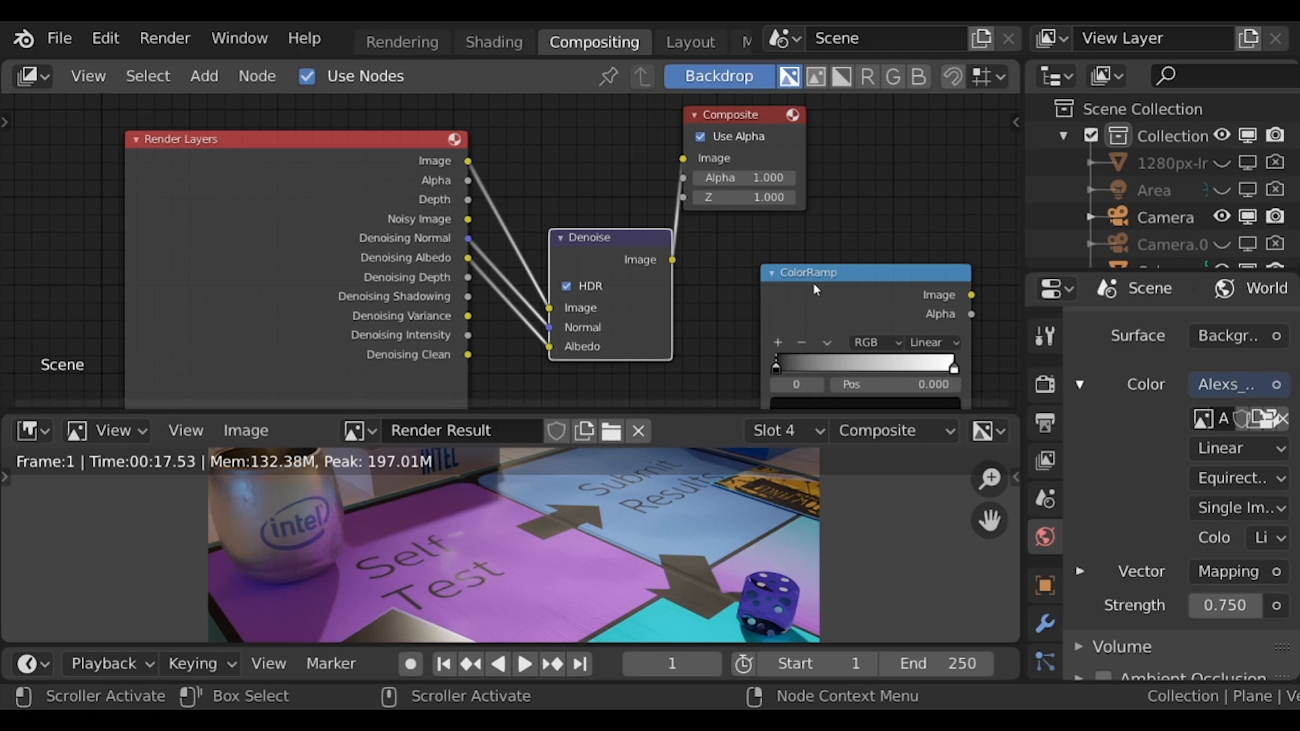
Enlarge the render result area and examine the denoised mug, board squares and die
left_click_drag(704, 409, 704, 217)
scroll(696, 391, "down", 1)
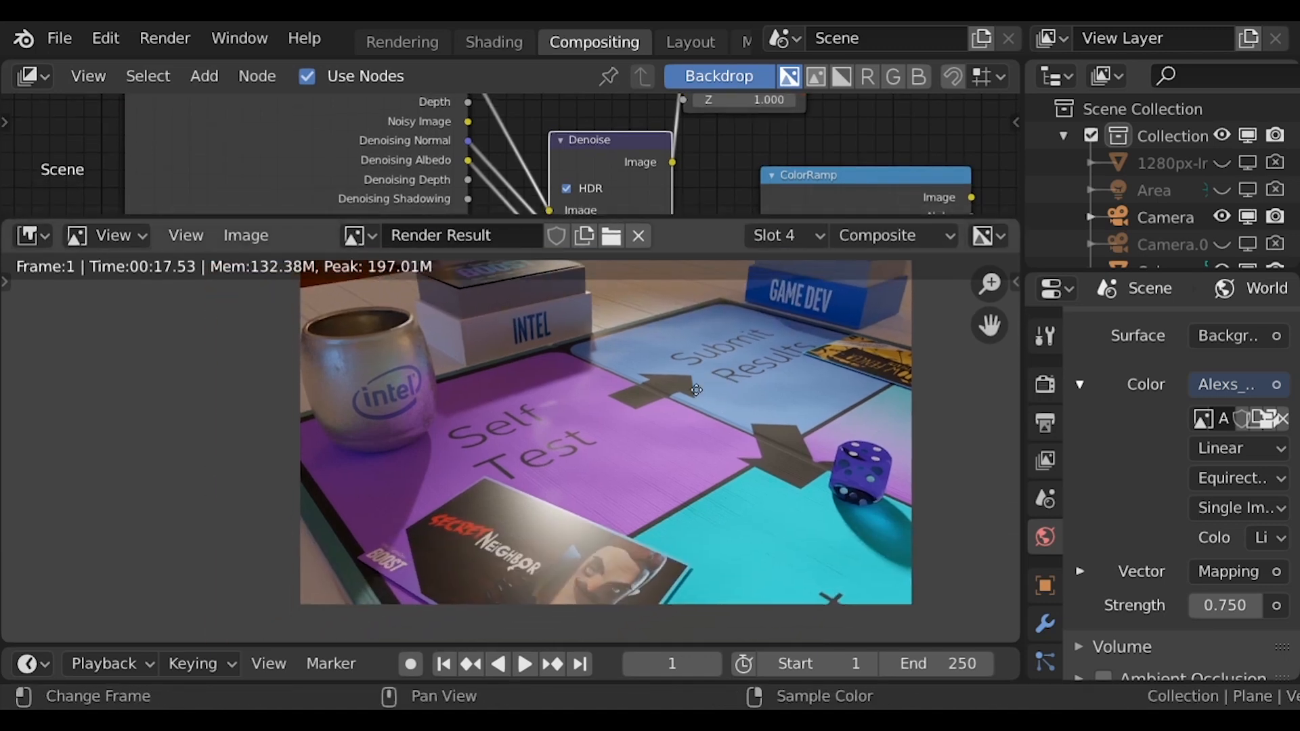
scroll(665, 404, "up", 3)
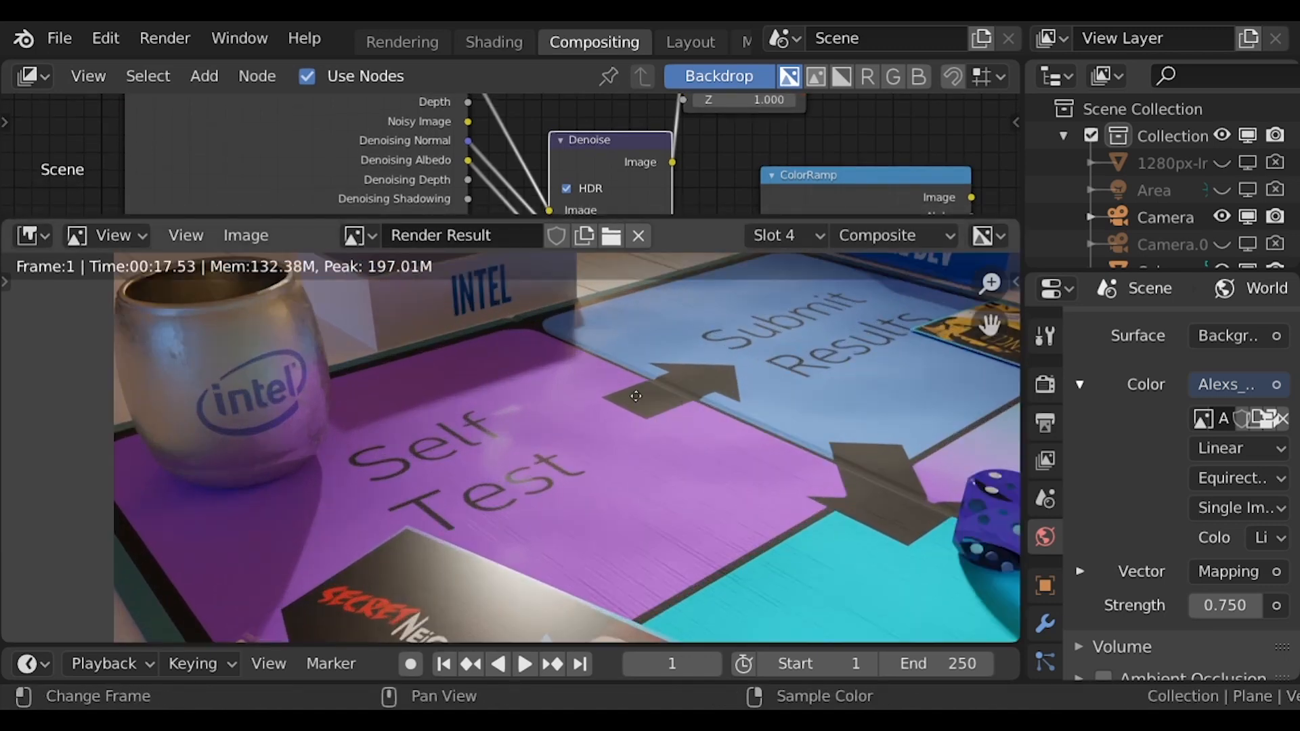
middle_click_drag(640, 402, 599, 451)
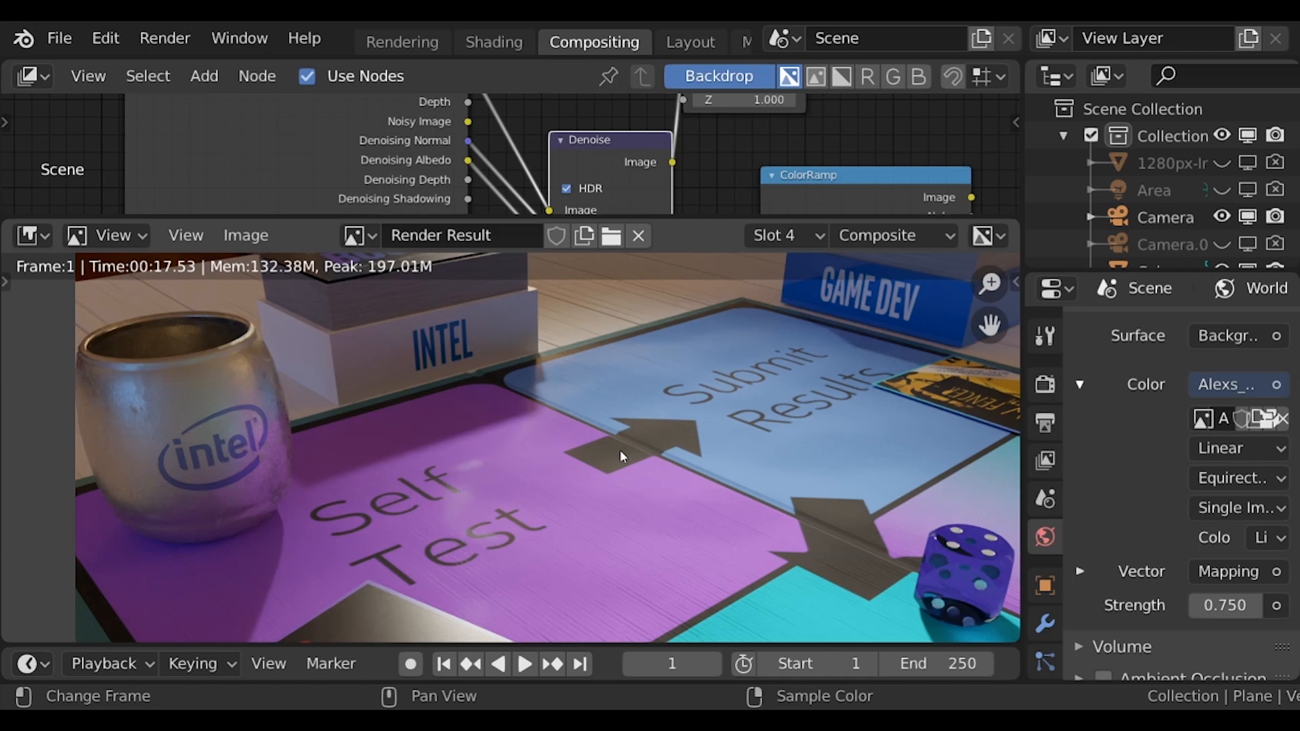